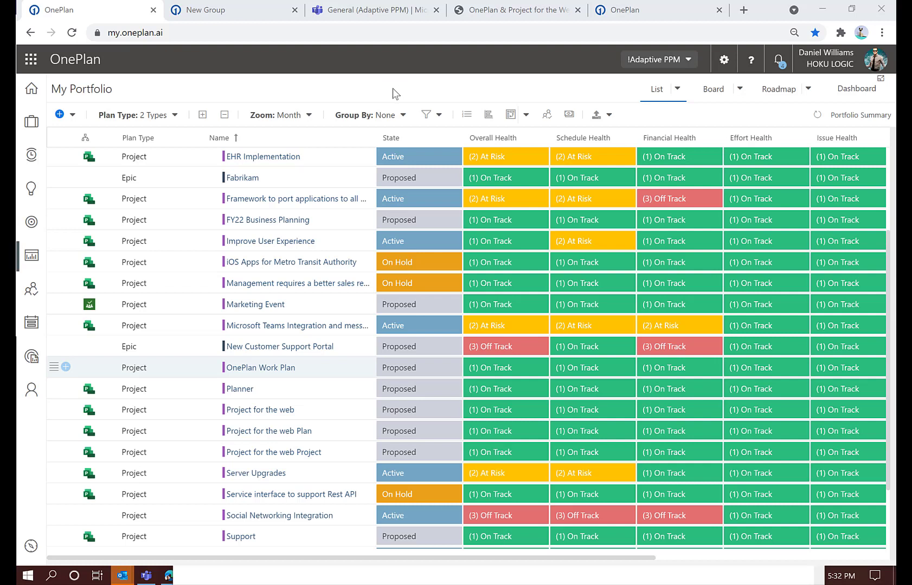
Open the financials of the OnePlan Work Plan project from the portfolio list
left_click(54, 371)
left_click(68, 484)
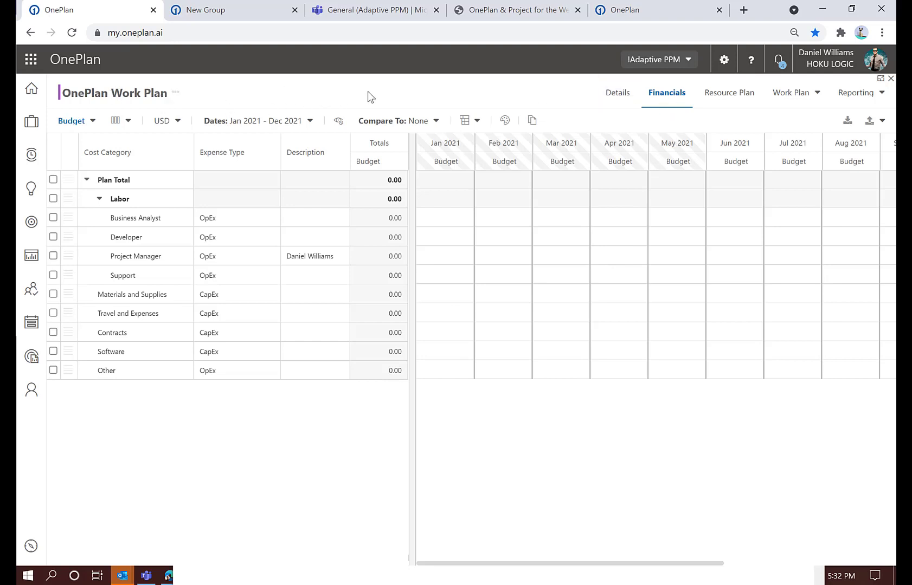
Look over the available cost types and date range options, and collapse and re-expand the Labor category
left_click(91, 124)
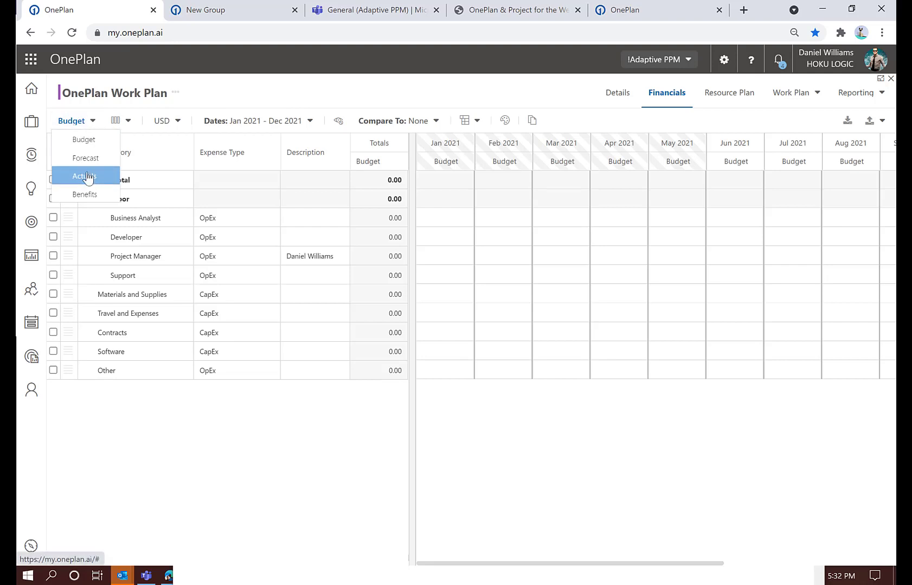
left_click(223, 118)
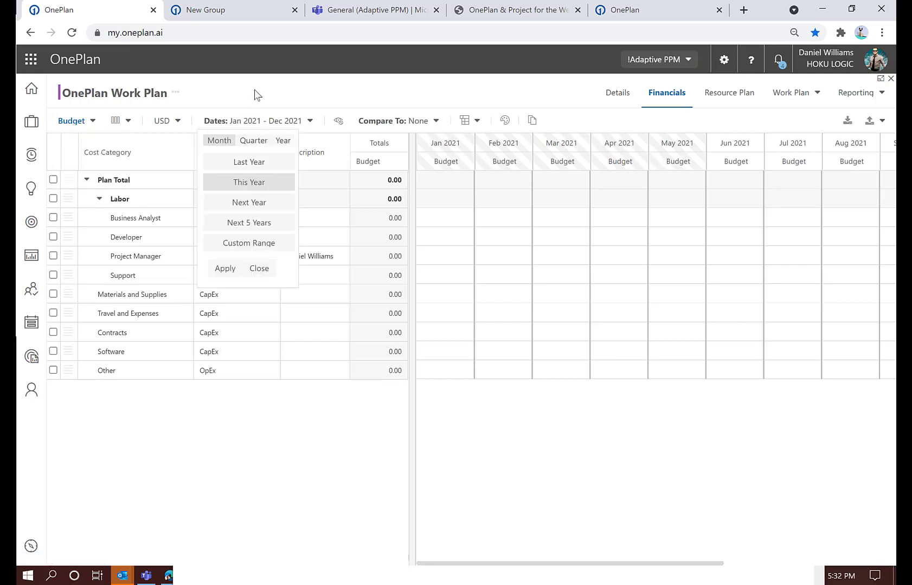
left_click(256, 92)
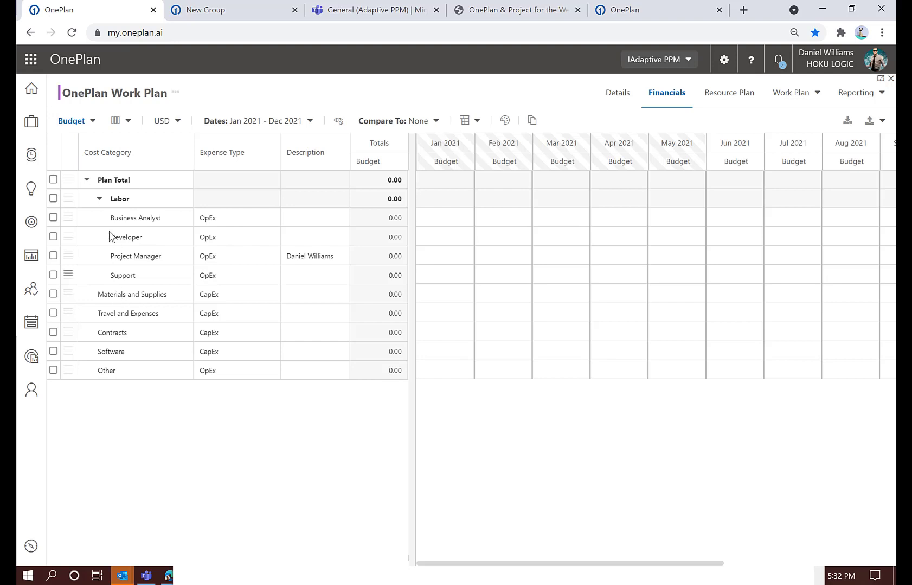
left_click(99, 200)
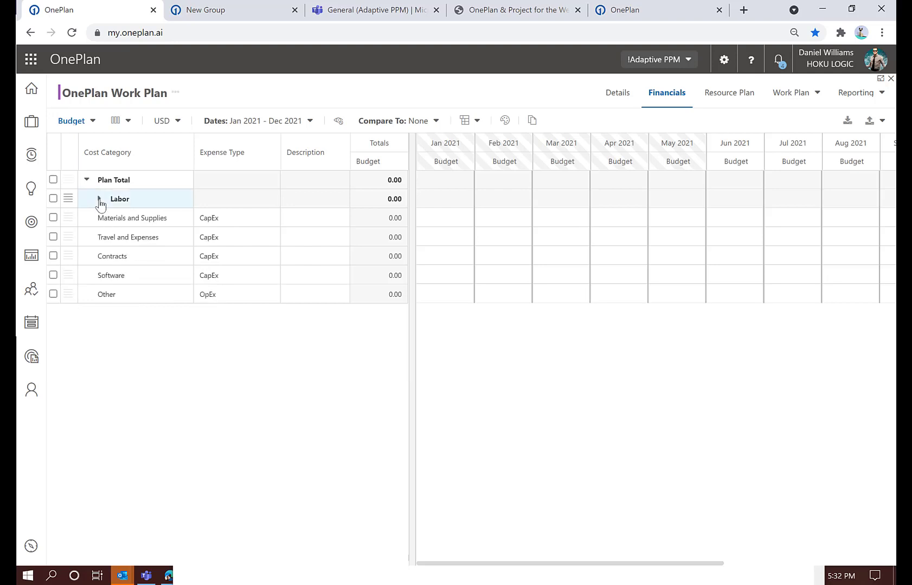
left_click(99, 199)
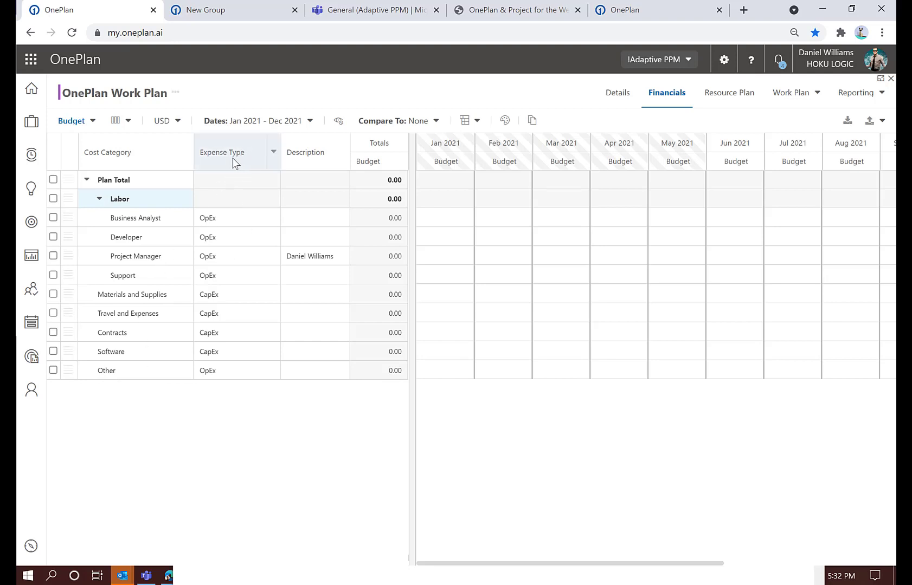
Set the expense type of the Other cost category to CapEx
left_click(245, 371)
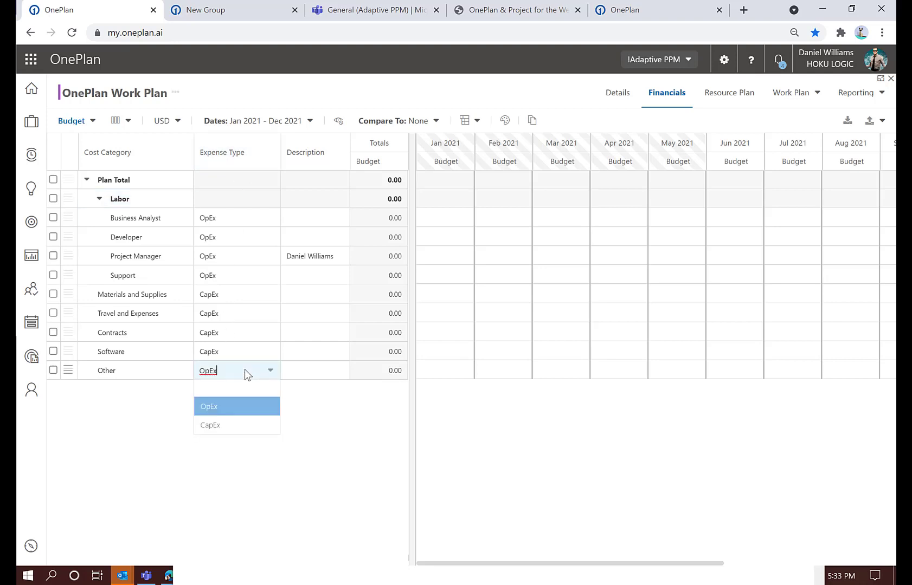
left_click(230, 426)
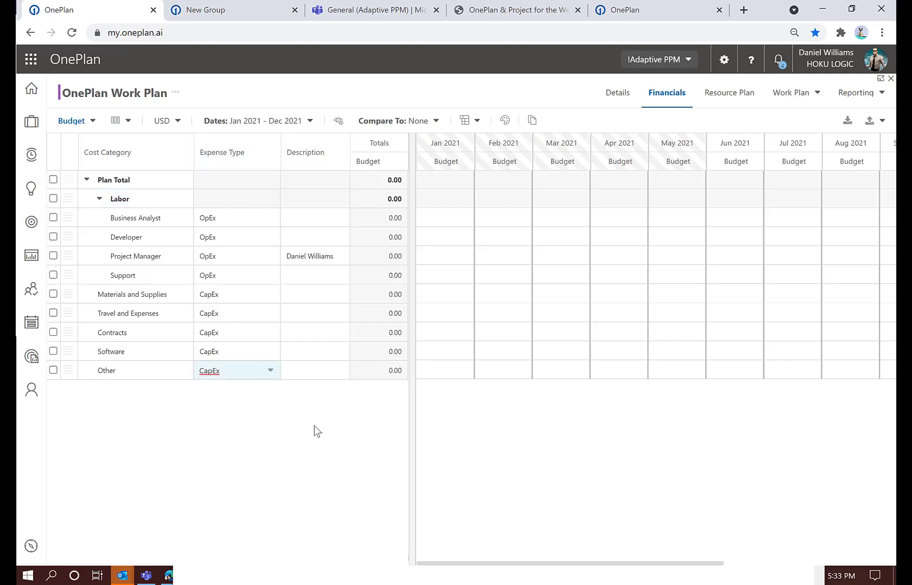
key("Tab")
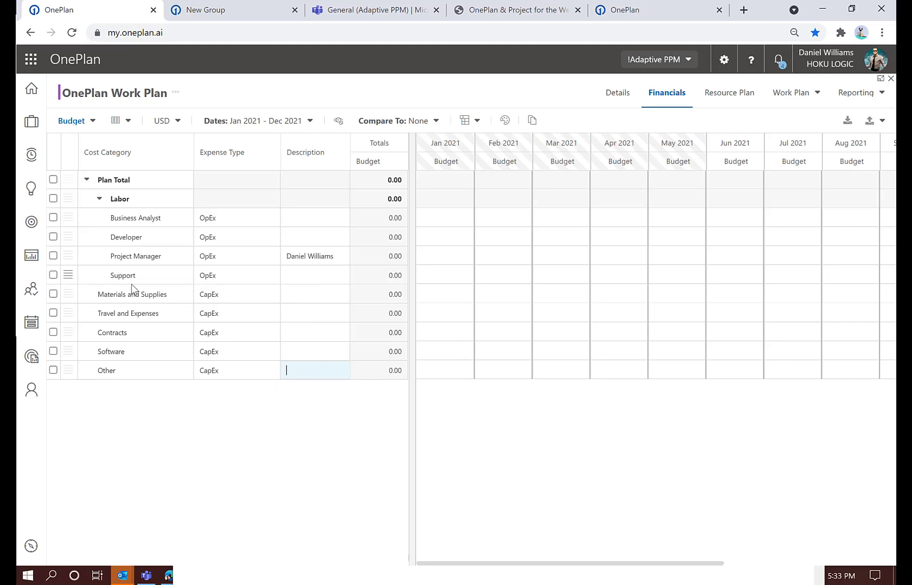
Examine the row options for Materials and Supplies and the currencies available for the budget
left_click(69, 296)
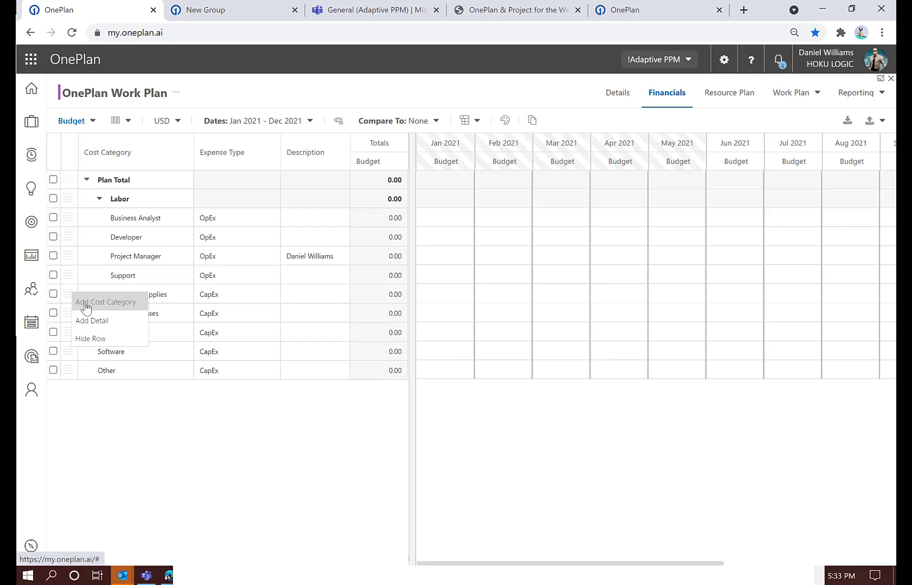
left_click(219, 435)
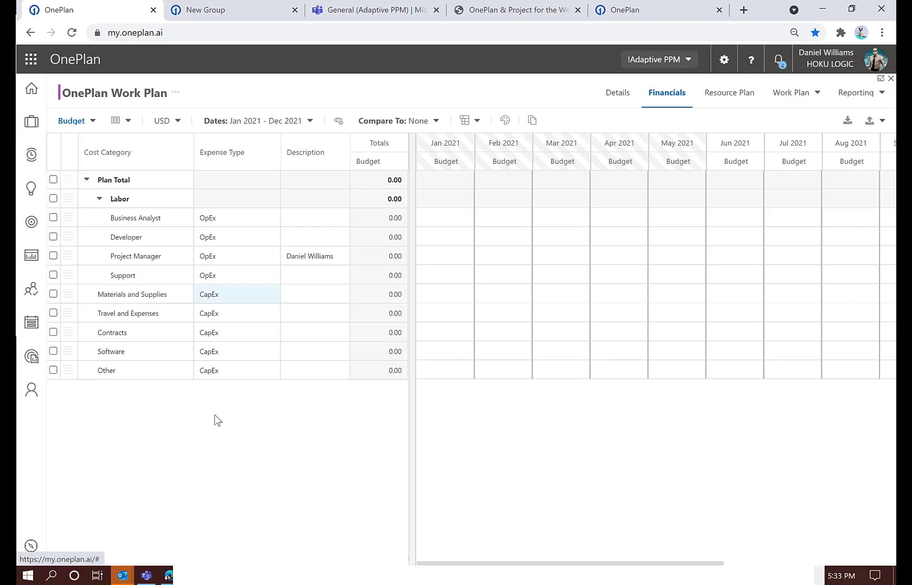
left_click(179, 126)
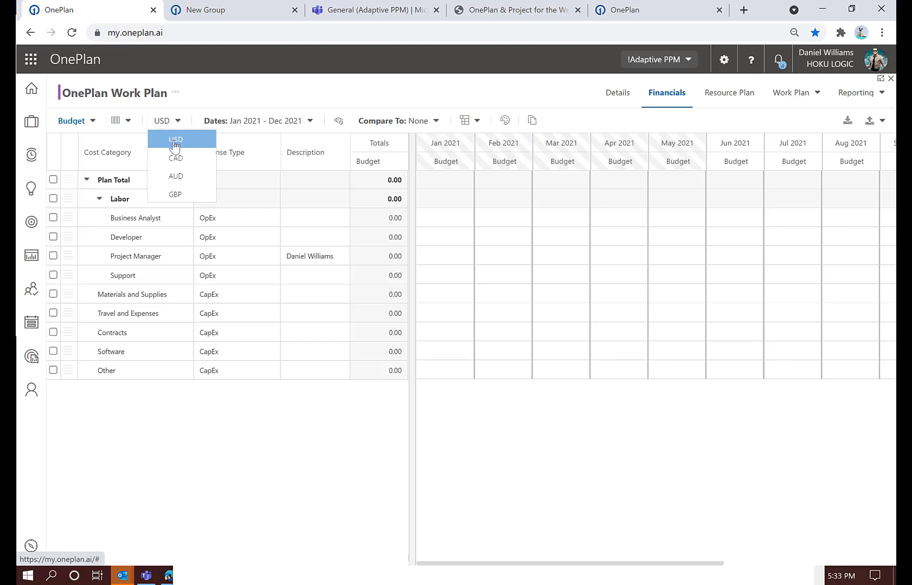
left_click(230, 90)
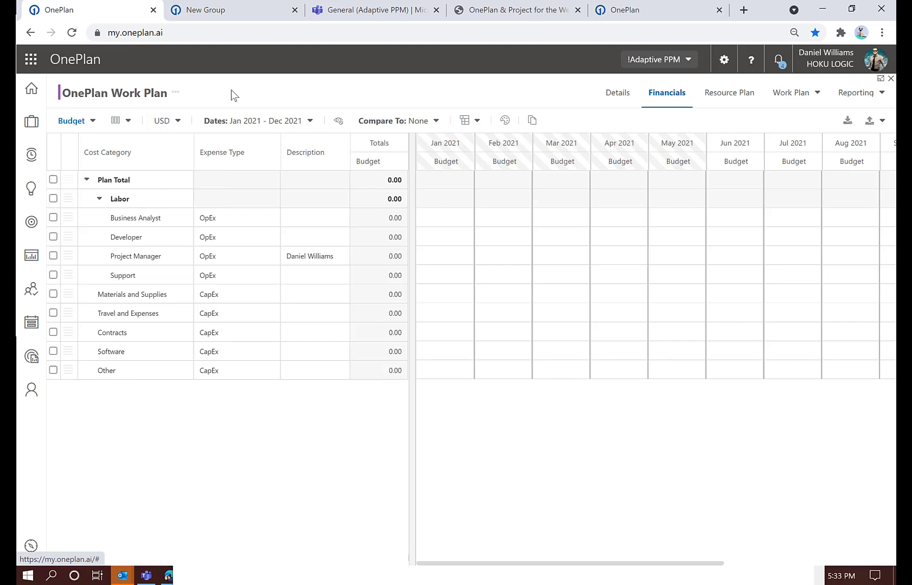
Display the budget for this year by quarter instead of by month
left_click(273, 124)
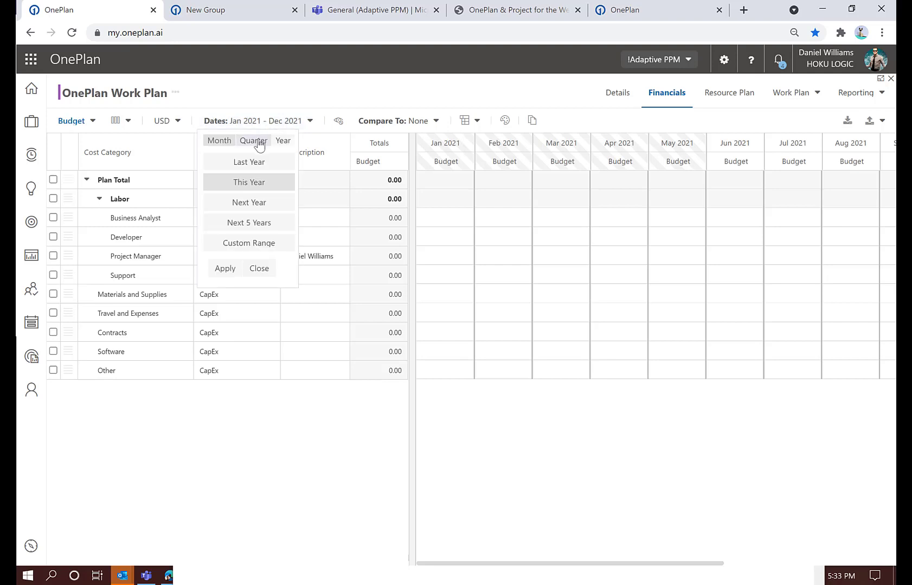
left_click(254, 144)
left_click(224, 269)
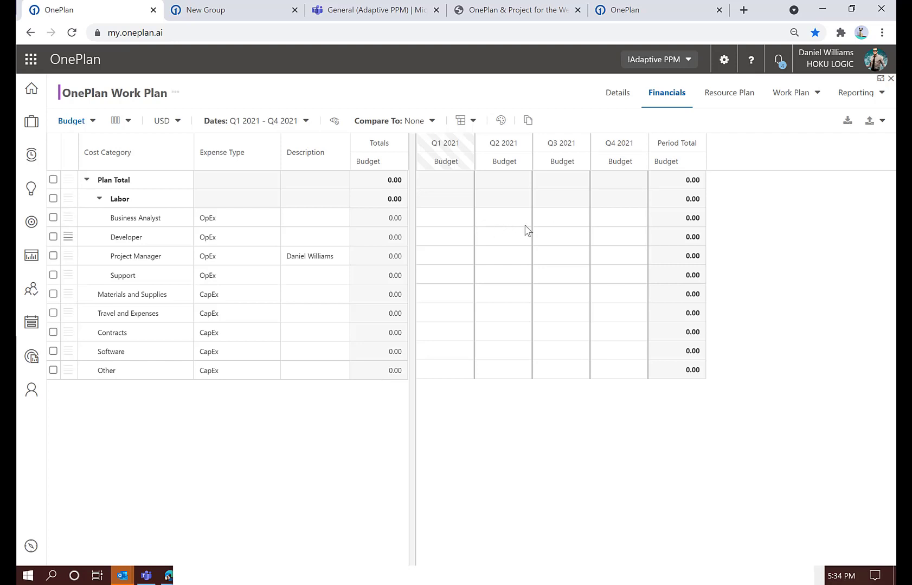
Enter Q2 2021 budget amounts of 25,000 for Materials and Supplies and 10,000 for Contracts
left_click(504, 293)
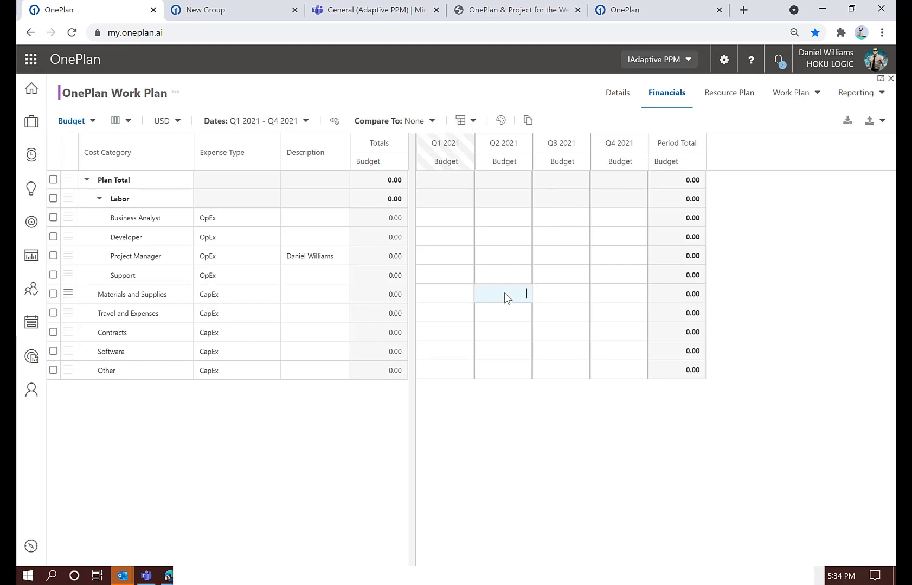
type("25000")
left_click(508, 382)
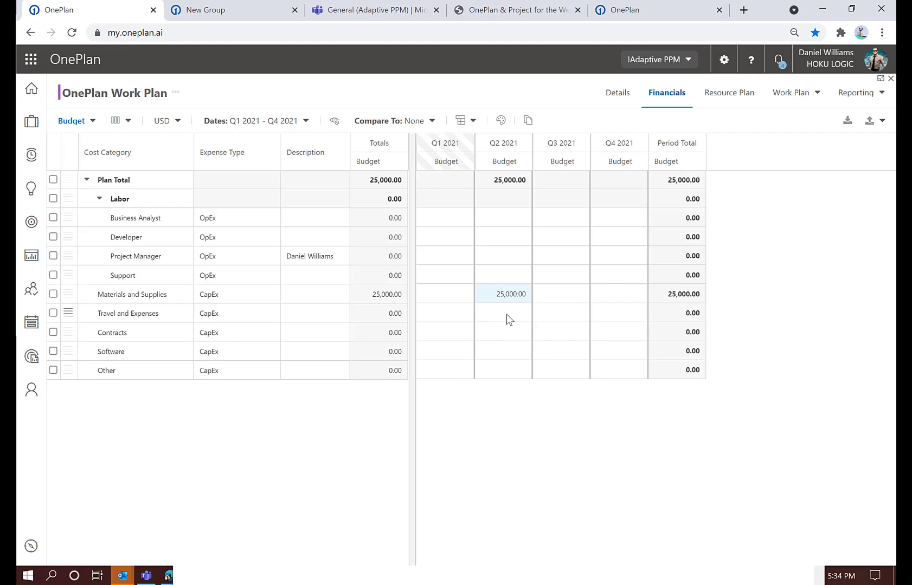
left_click(502, 336)
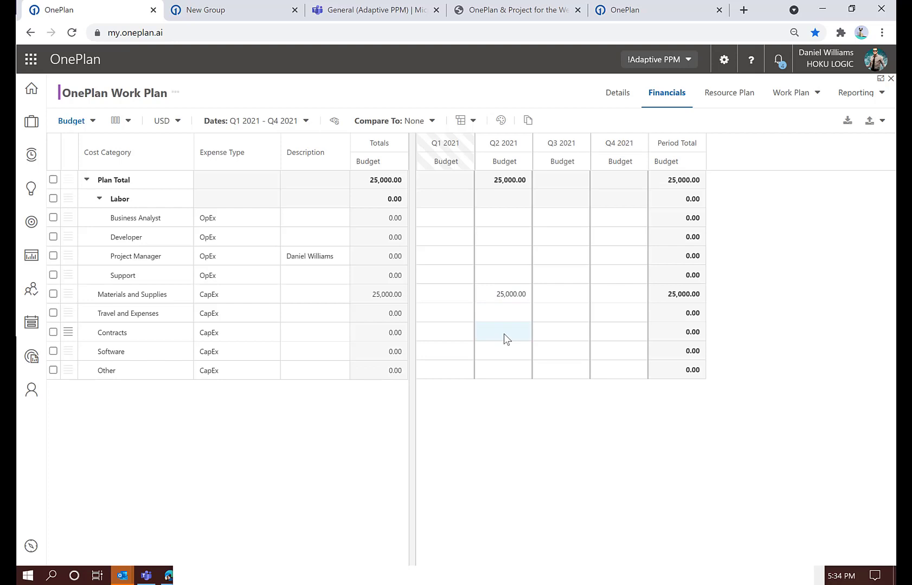
left_click(503, 337)
type("10,000")
left_click(519, 399)
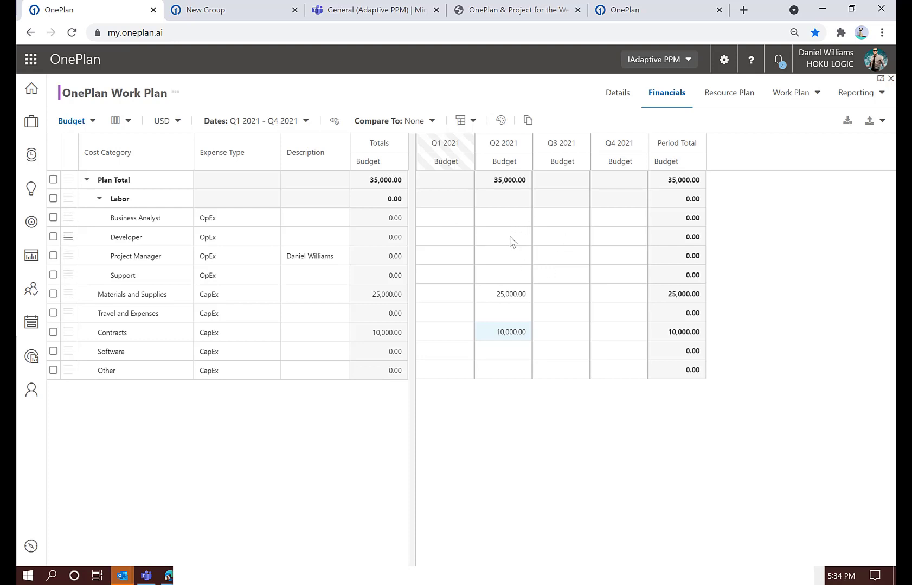
Import the labor costs into the plan's budget
left_click(847, 122)
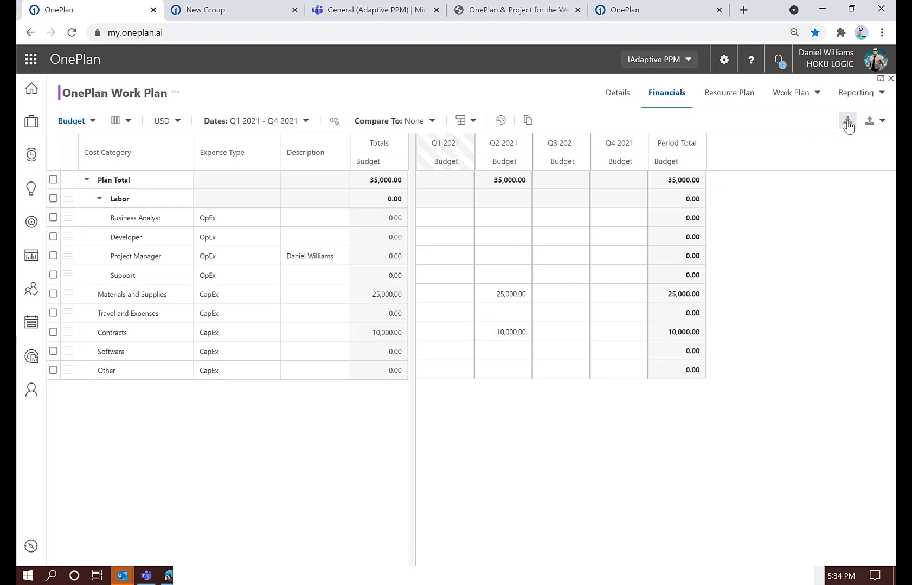
left_click(431, 338)
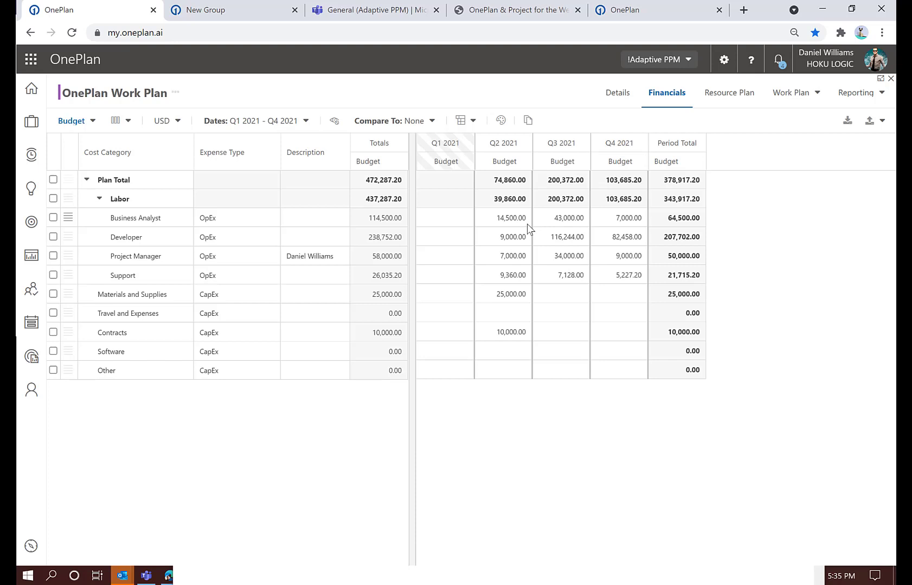
Switch to the Forecast cost type and copy the Budget costs into it with a start of Apr 2021
left_click(93, 122)
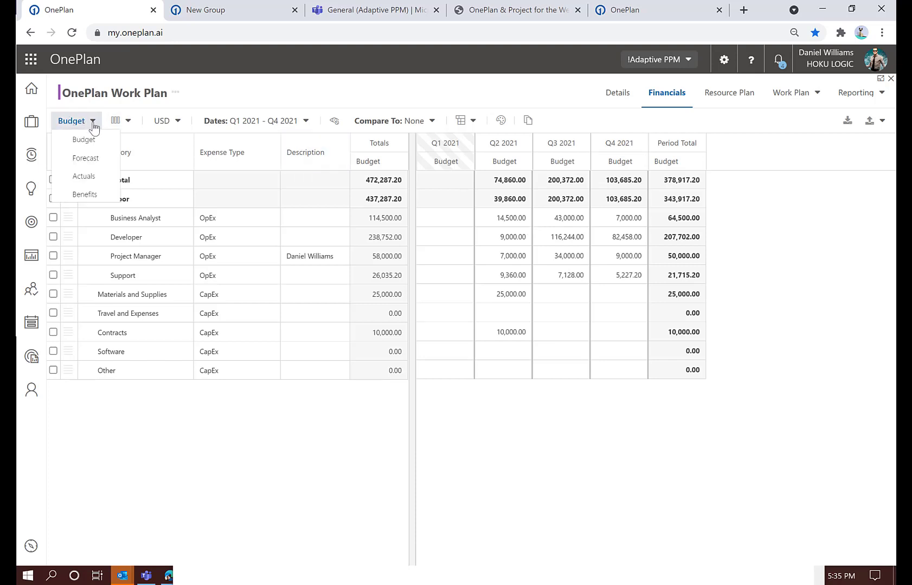
left_click(88, 162)
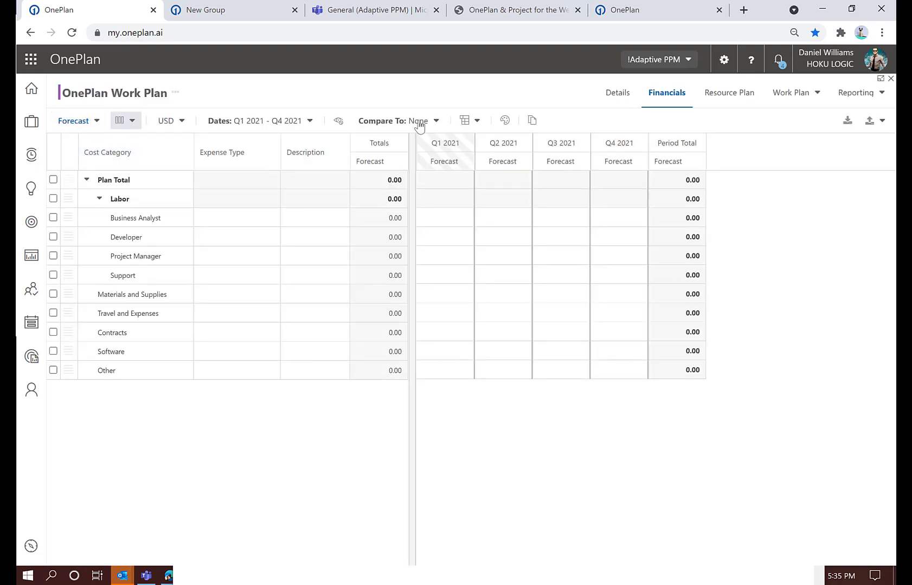
left_click(534, 124)
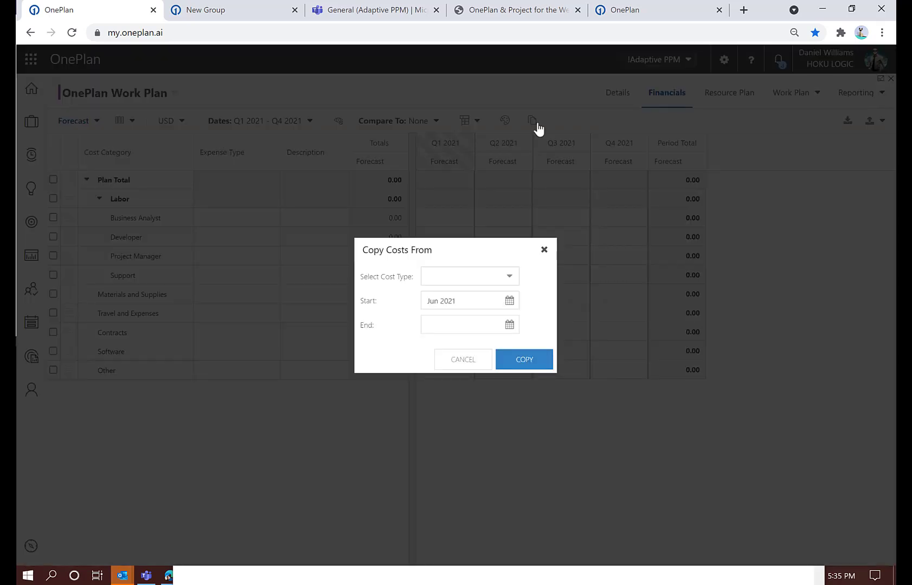
left_click(510, 277)
left_click(476, 294)
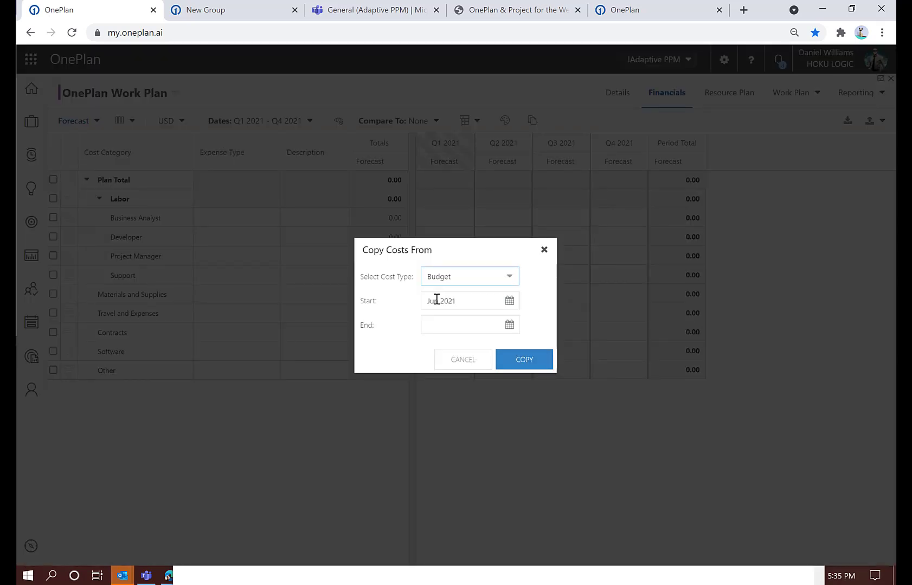
left_click(508, 305)
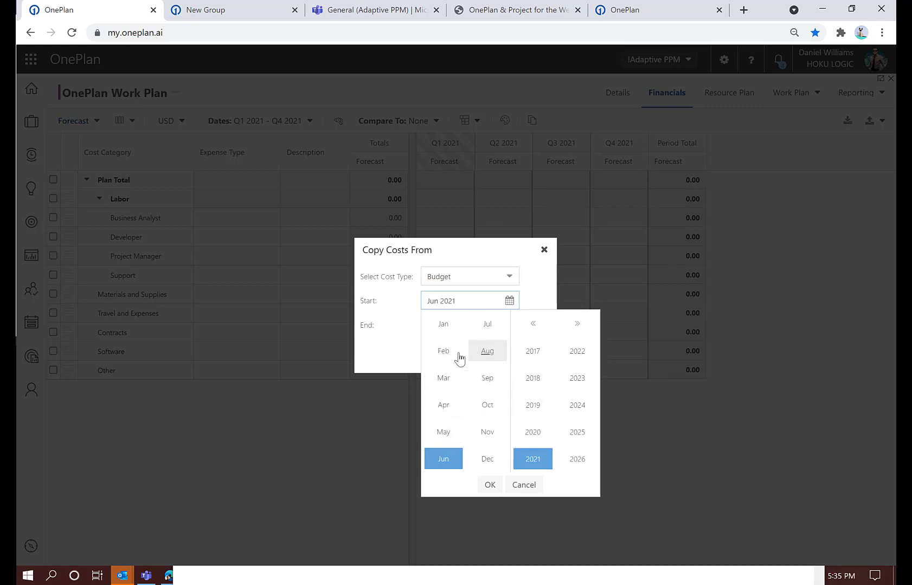
left_click(443, 405)
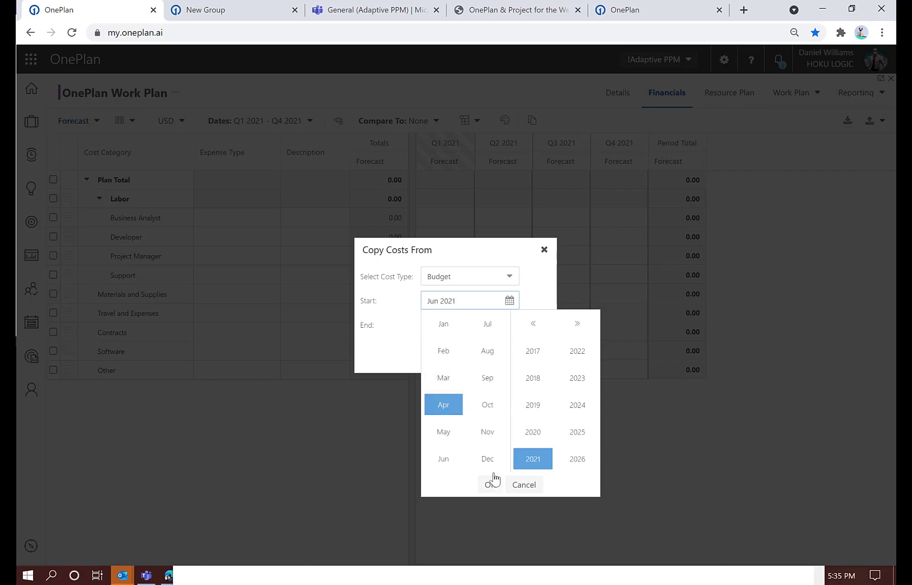
left_click(490, 487)
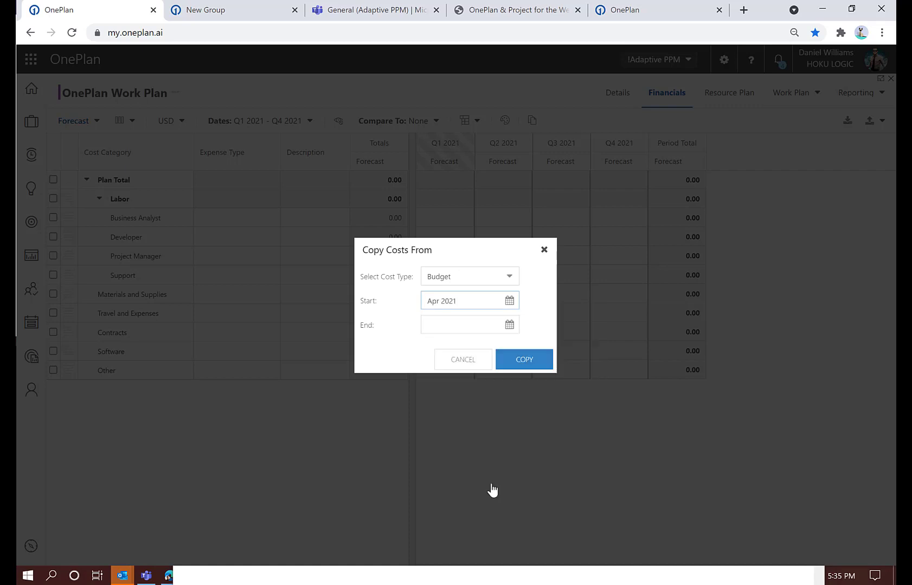
left_click(515, 365)
left_click(435, 337)
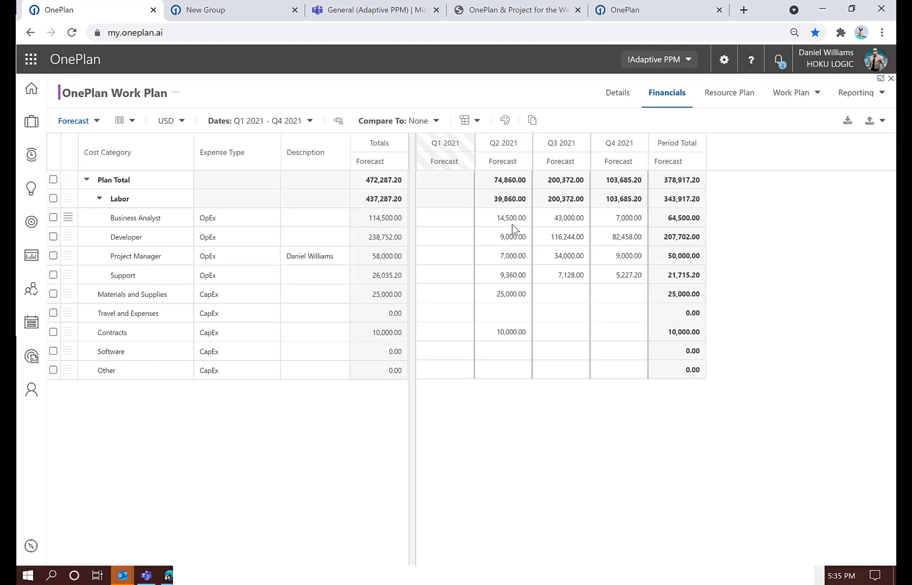
Set the Business Analyst forecast for Q2 2021 to 20,000
left_click(516, 218)
left_click(517, 218)
double_click(517, 218)
type("2")
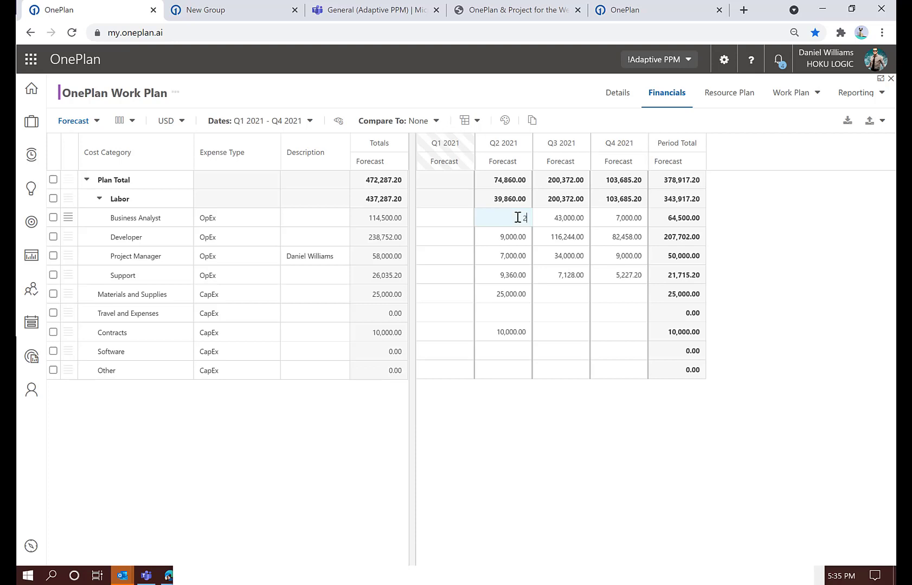
type("5,000.0")
Set the Q2 2021 forecast to 35,000 for Materials and Supplies and 5,000 for Contracts
left_click(510, 293)
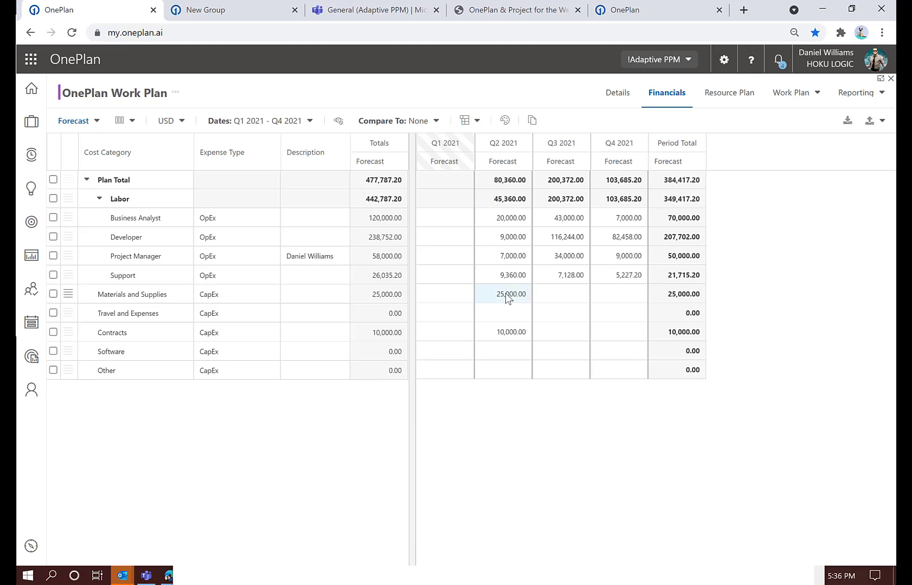
double_click(505, 293)
type("350,000")
left_click(512, 337)
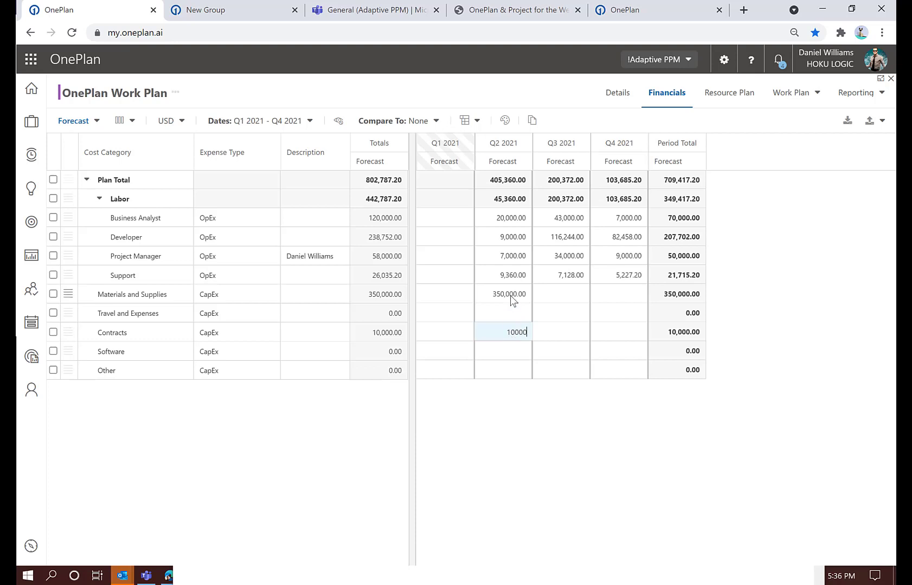
left_click(512, 295)
key("BackSpace")
left_click(510, 334)
type("5000")
left_click(526, 382)
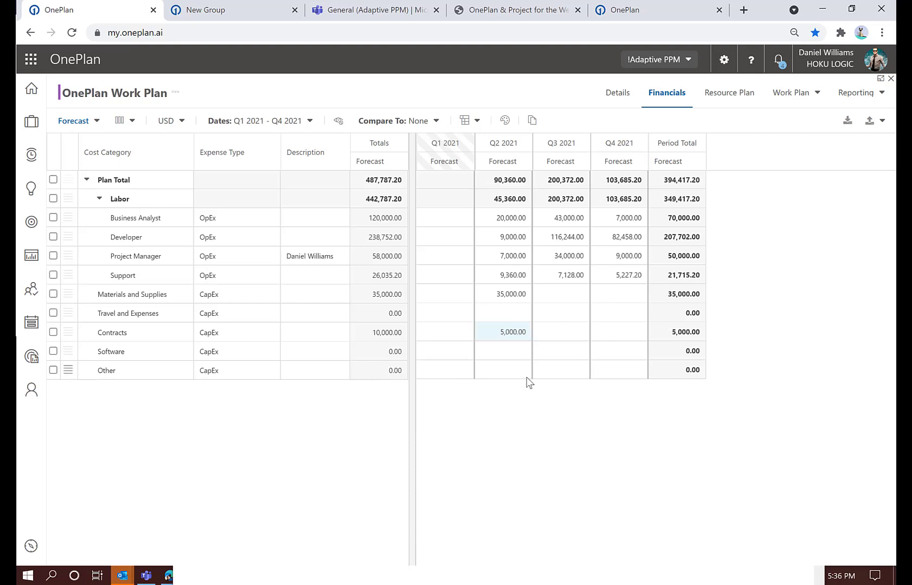
Compare the plan's costs using Forecast > Budget and show the variance as a value
left_click(428, 126)
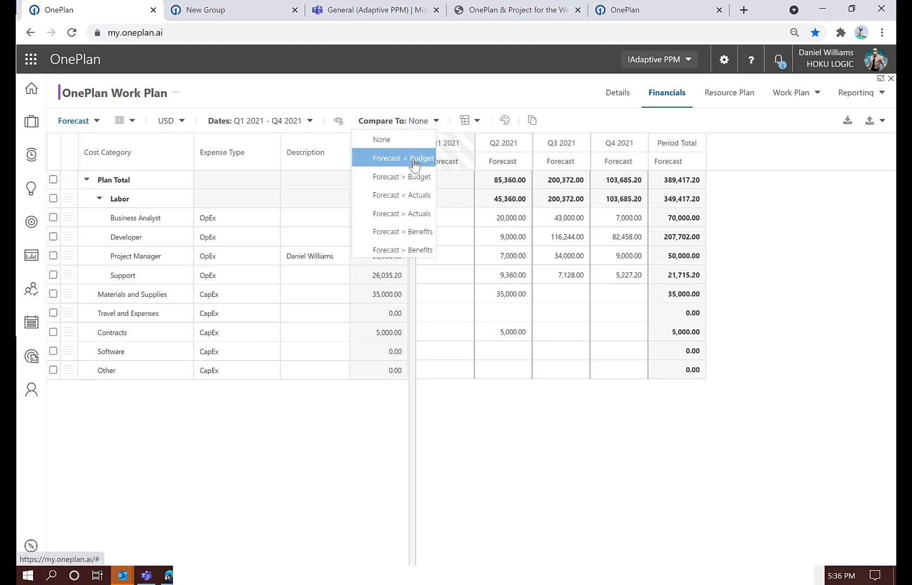
left_click(411, 181)
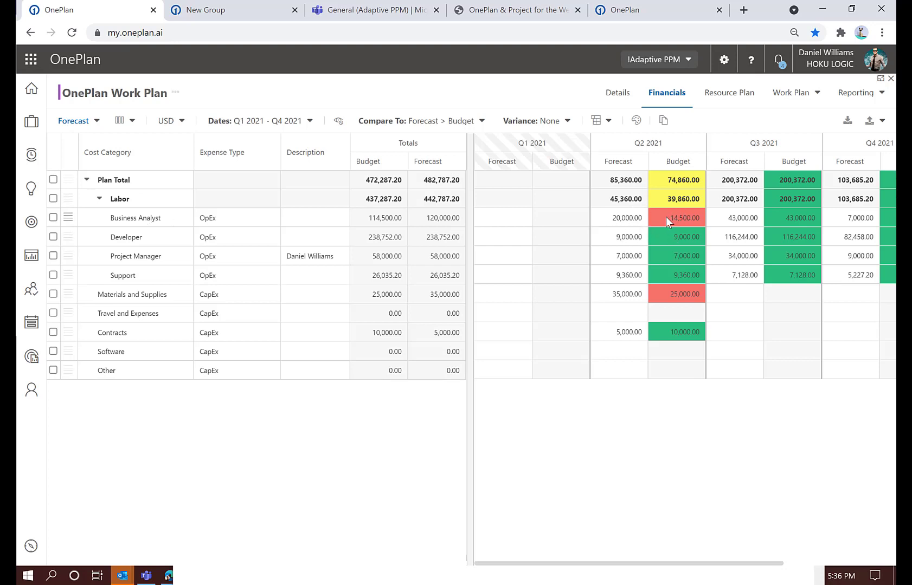
left_click(545, 121)
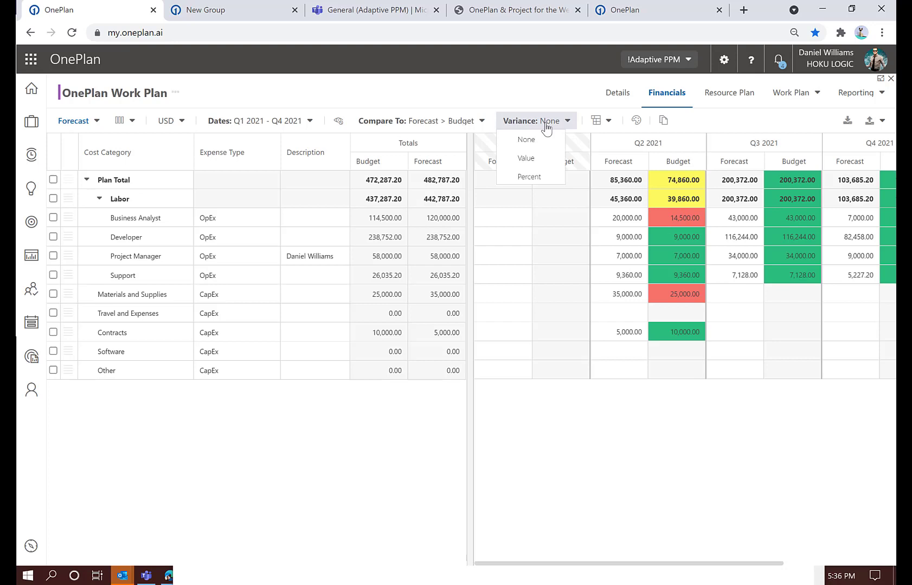
left_click(535, 159)
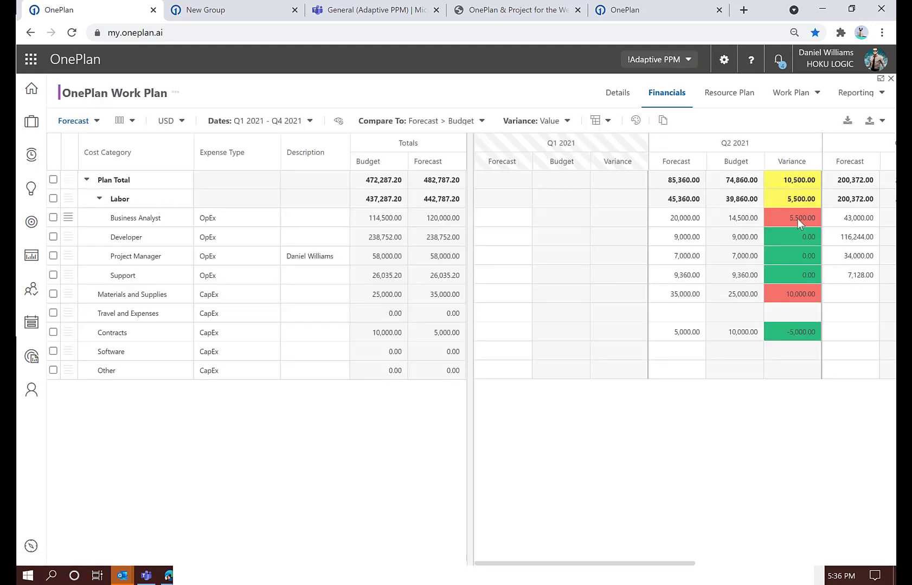
View the forecast-to-budget variance as a percentage, then set the variance display back to None
left_click(523, 121)
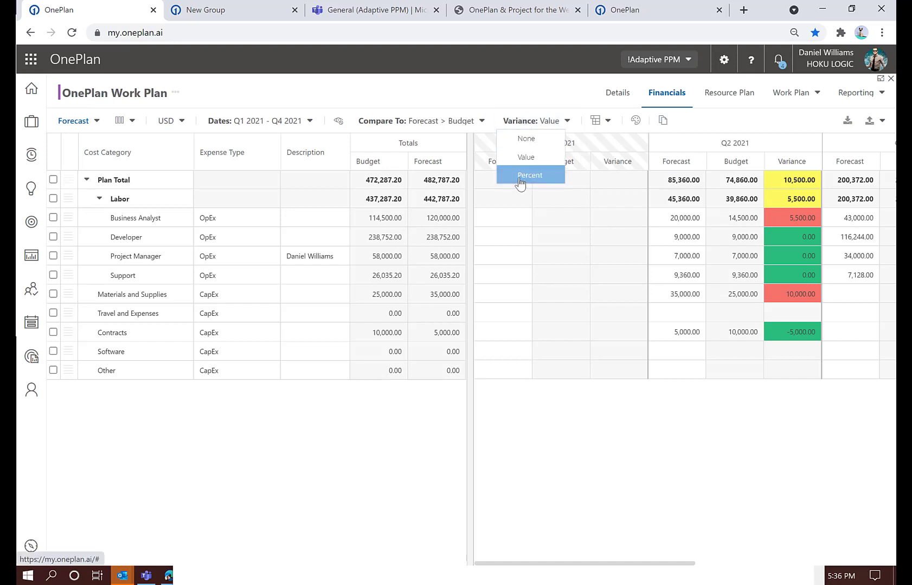
left_click(522, 181)
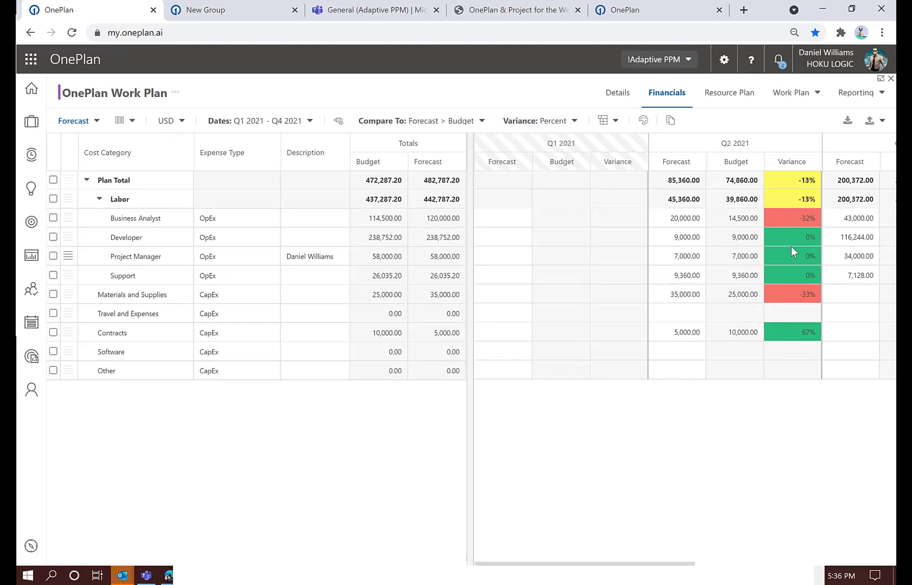
left_click(545, 128)
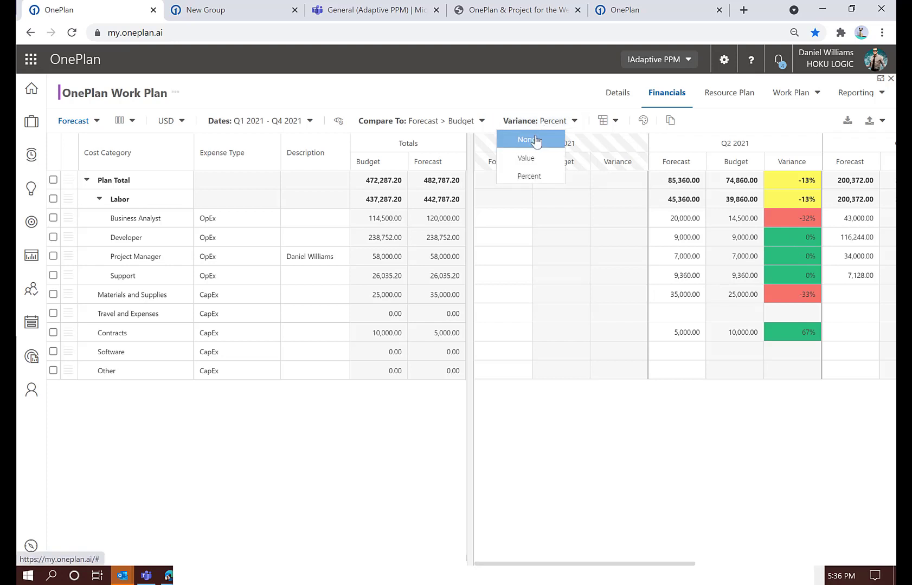
left_click(534, 140)
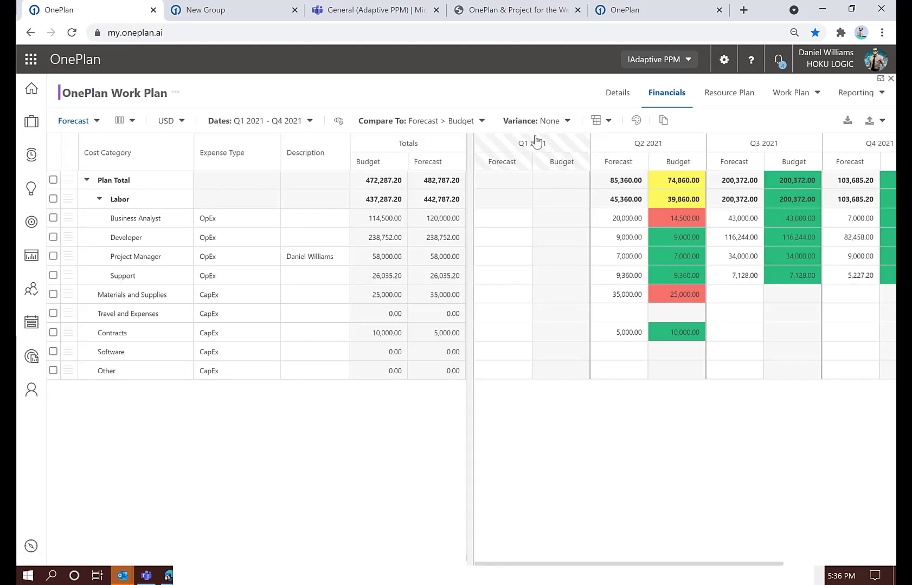
Group the cost categories by expense type to review the split, then remove the grouping
left_click(609, 123)
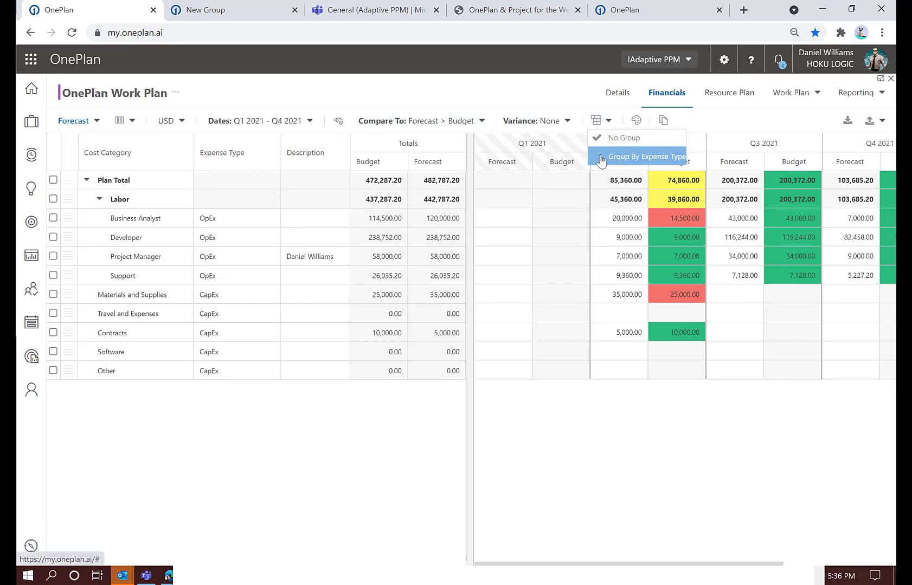
left_click(600, 158)
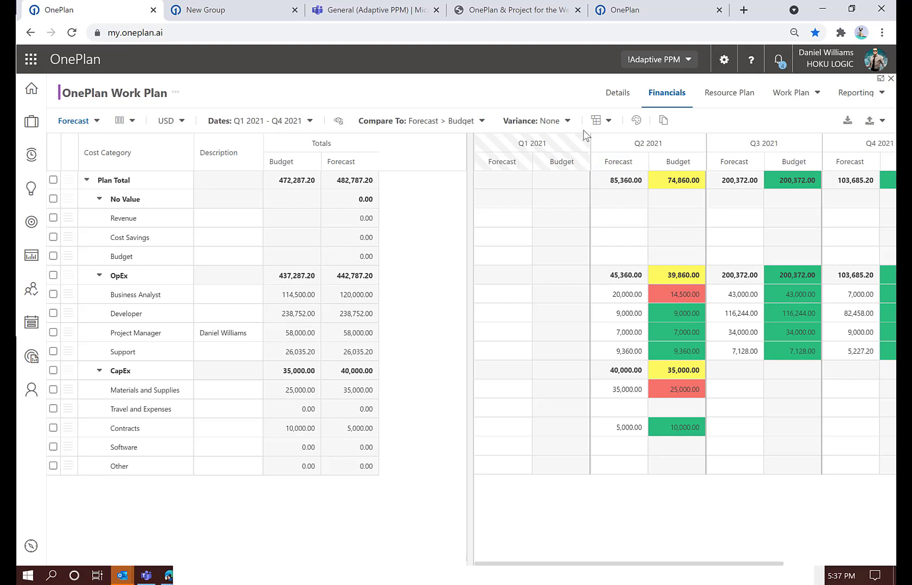
left_click(608, 120)
left_click(606, 154)
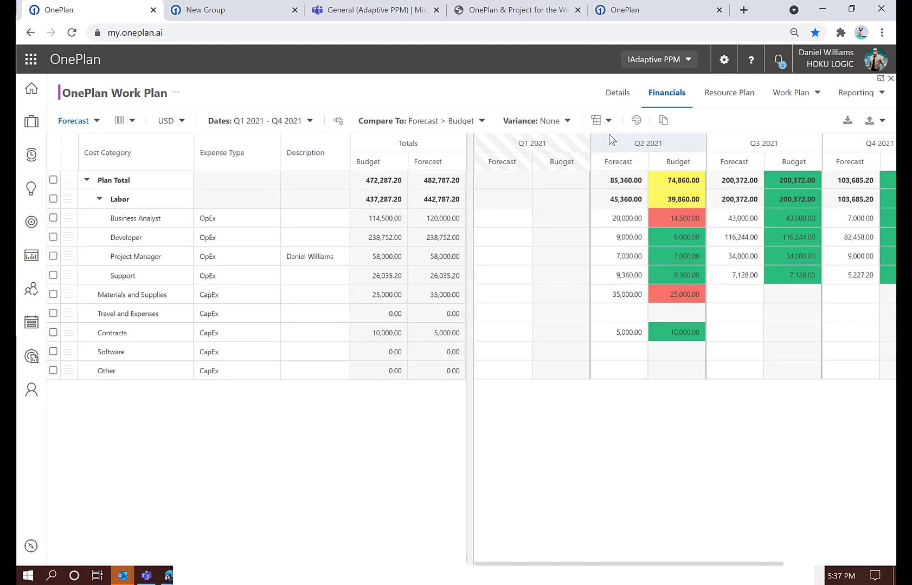
View the plan's Actuals by quarter, then switch the cost type to Benefits
left_click(95, 123)
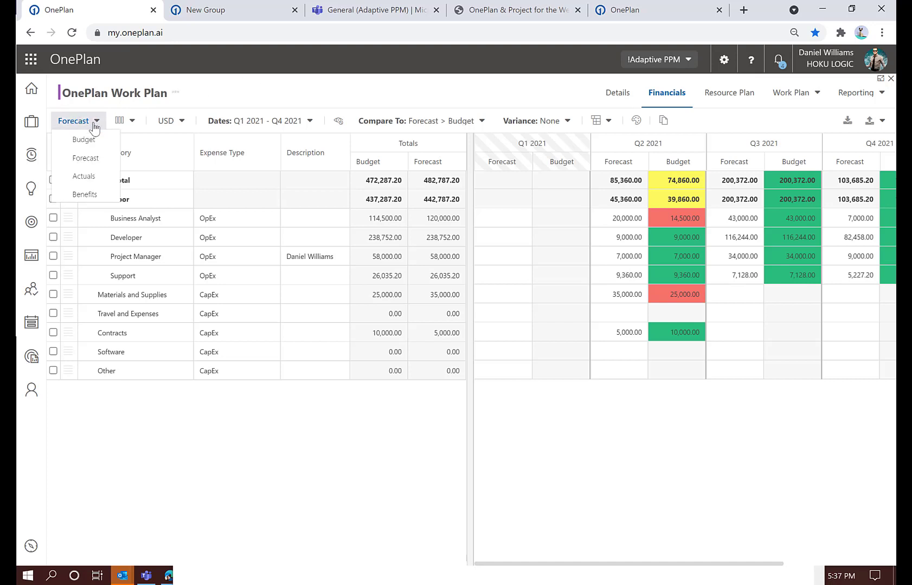
left_click(89, 182)
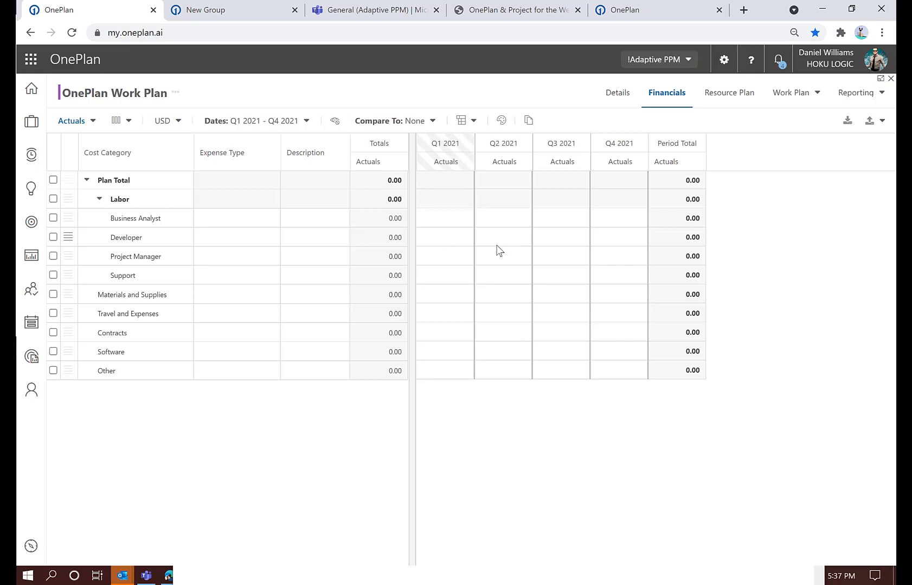
left_click(76, 121)
left_click(84, 198)
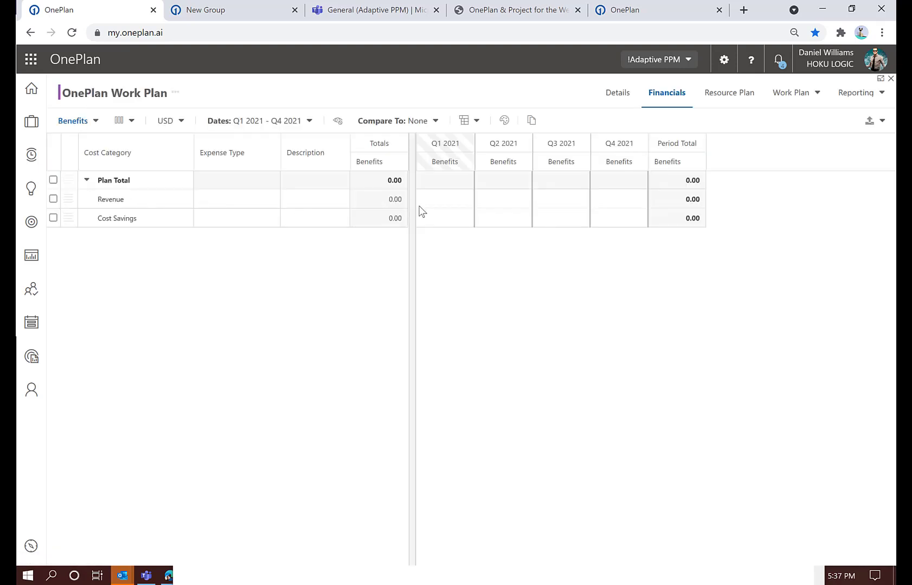
Set the Revenue benefit to 1,000,000 for both Q3 2021 and Q4 2021
left_click(567, 200)
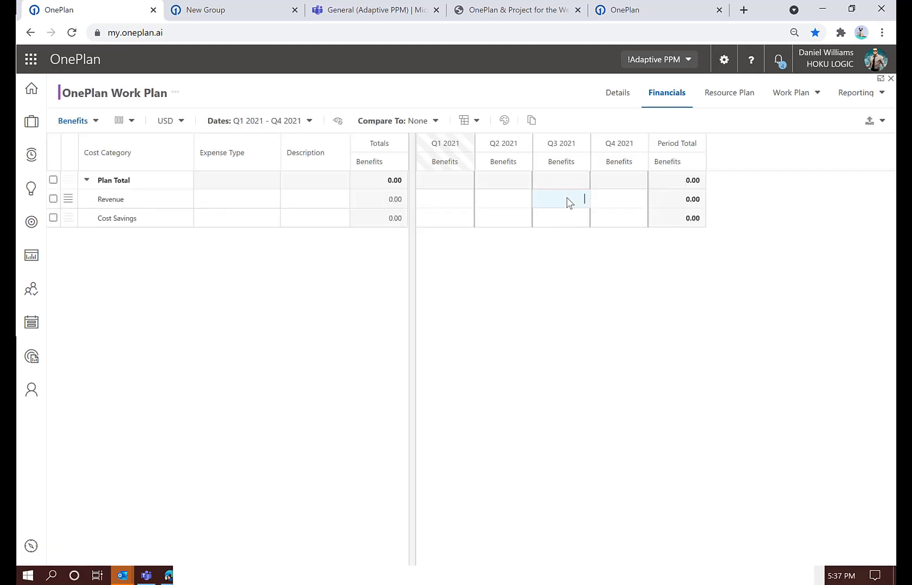
type("1,000,000")
left_click(611, 202)
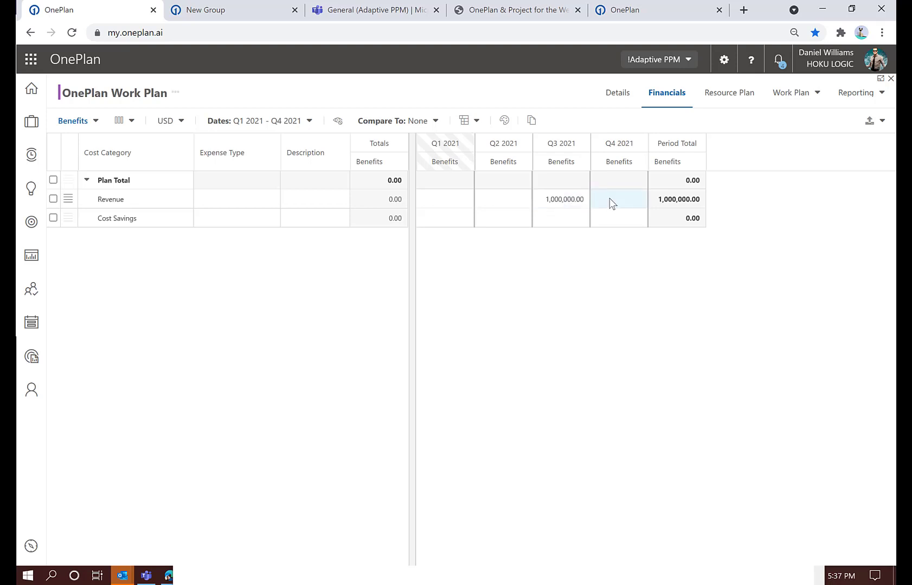
type("10000")
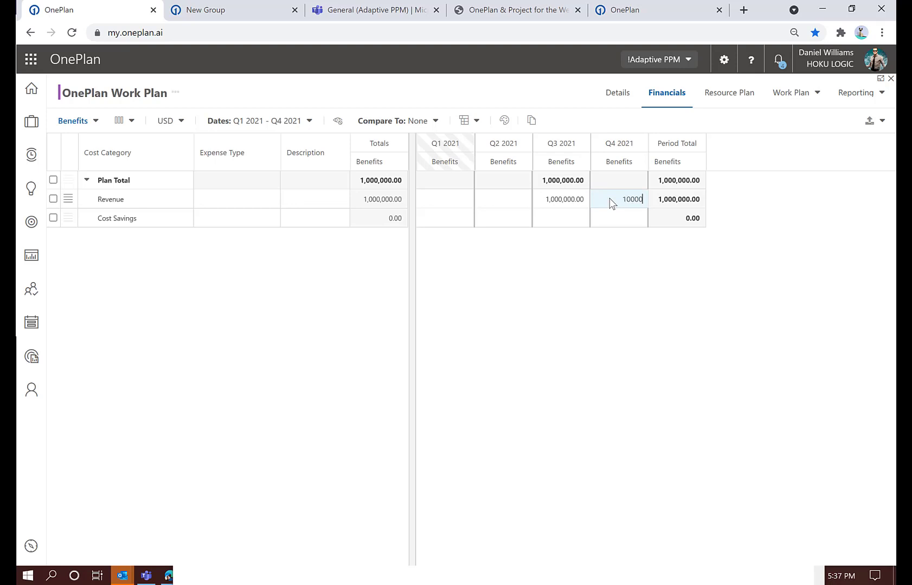
type("000")
left_click(599, 264)
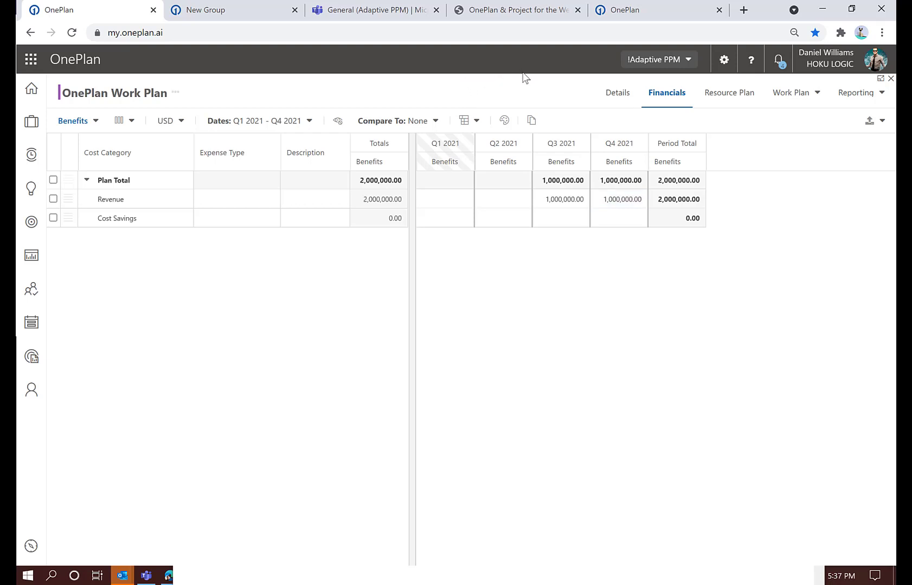
Switch the plan back to the Budget cost type, then display My Portfolio in the Project Financial Summary list view
left_click(73, 123)
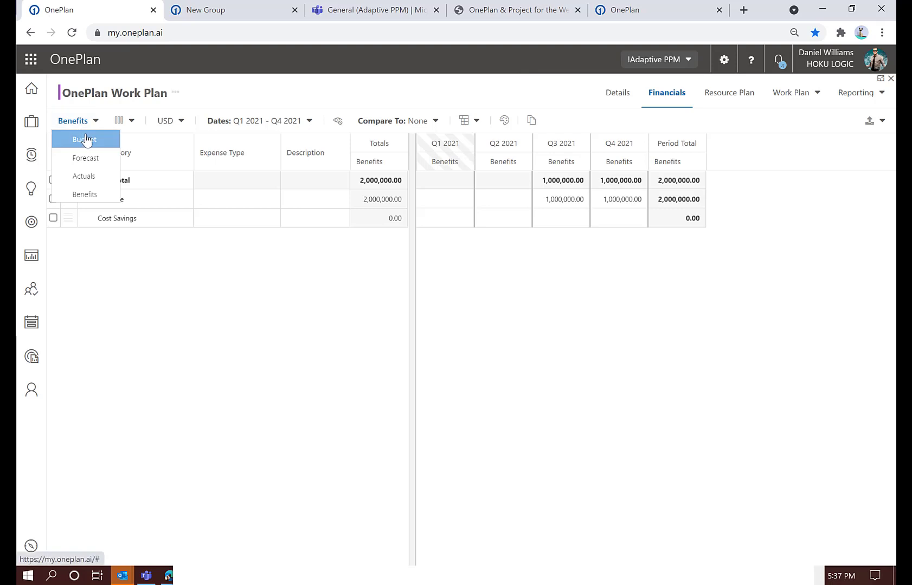
left_click(80, 139)
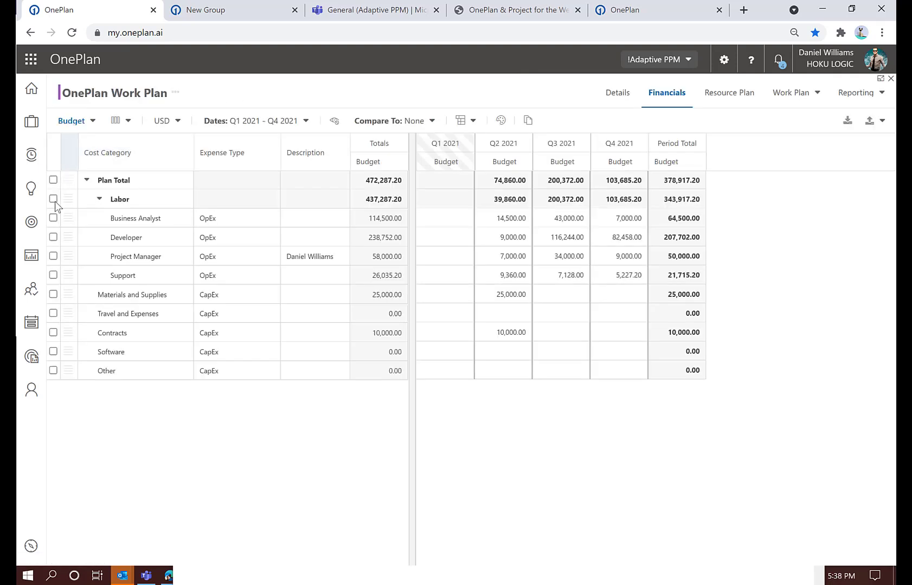
left_click(34, 262)
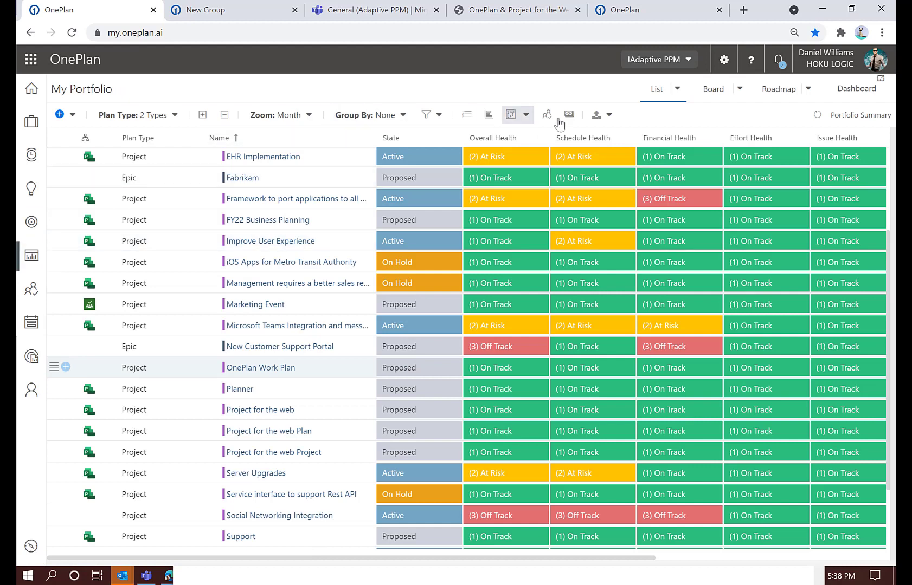
left_click(677, 90)
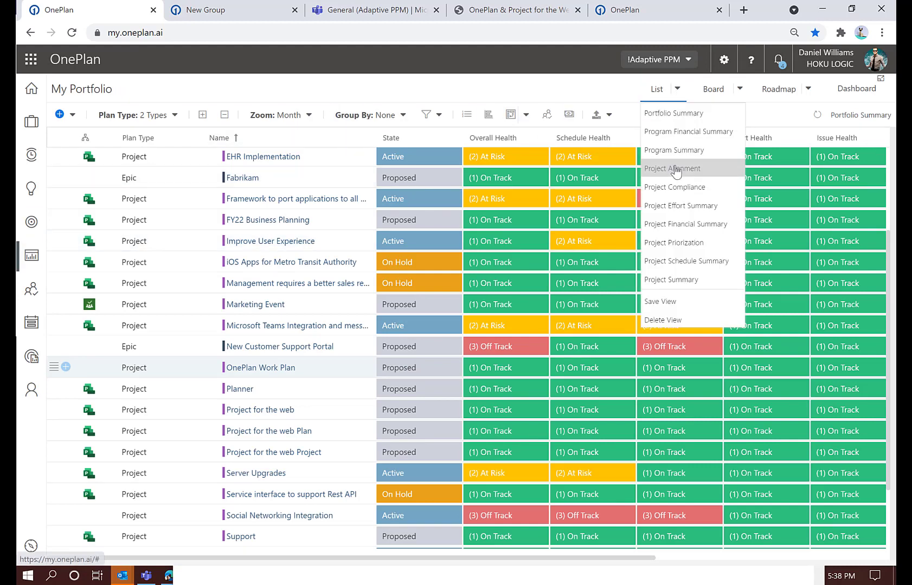
left_click(668, 231)
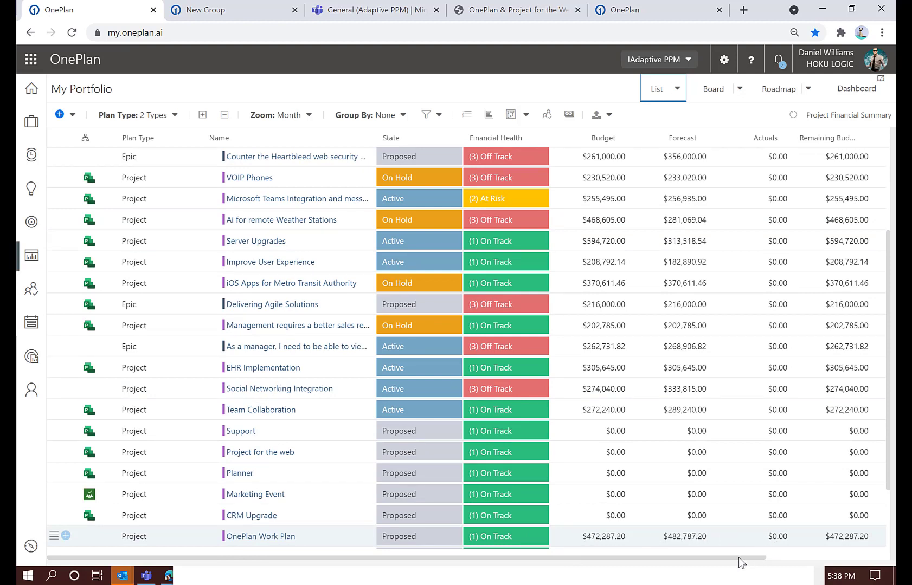
left_click_drag(738, 558, 653, 558)
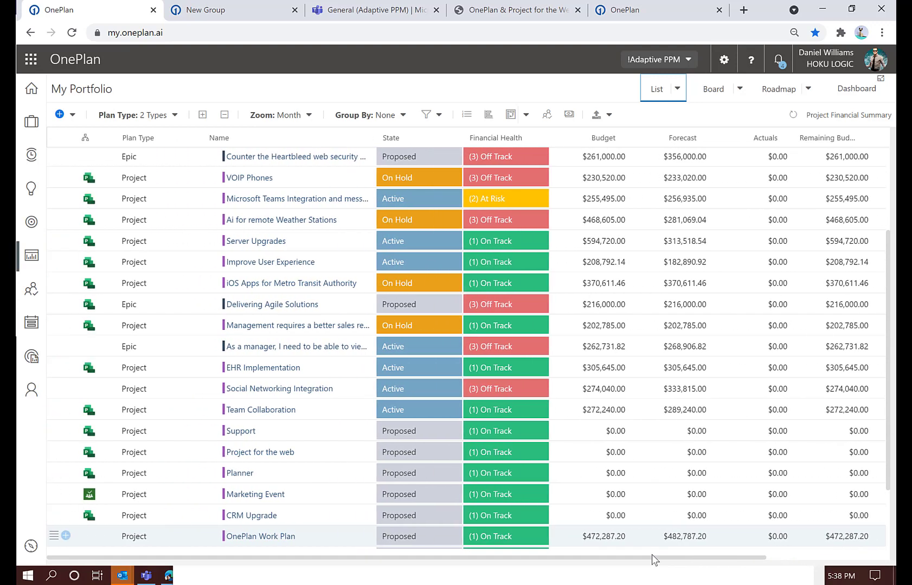
Group the portfolio list by Business Unit and view it from its first group
left_click(399, 116)
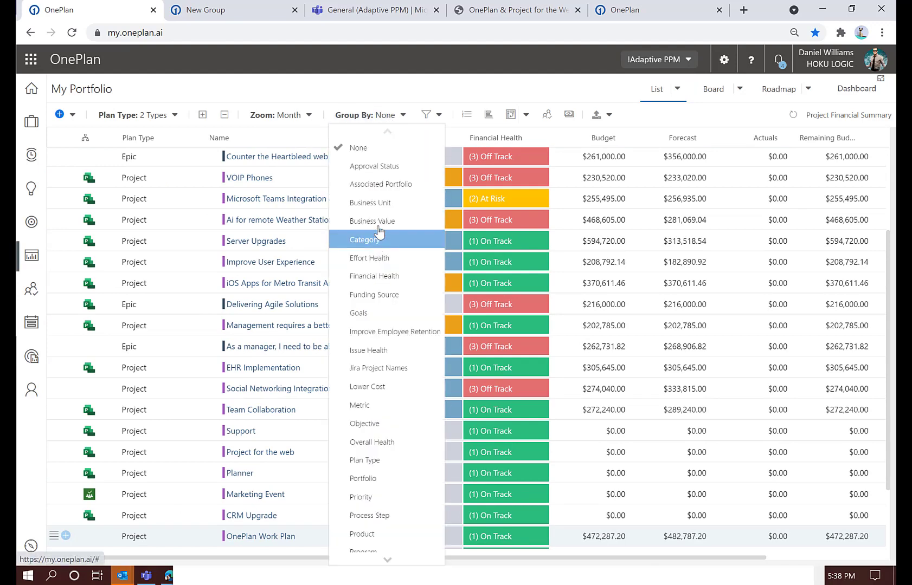
left_click(377, 206)
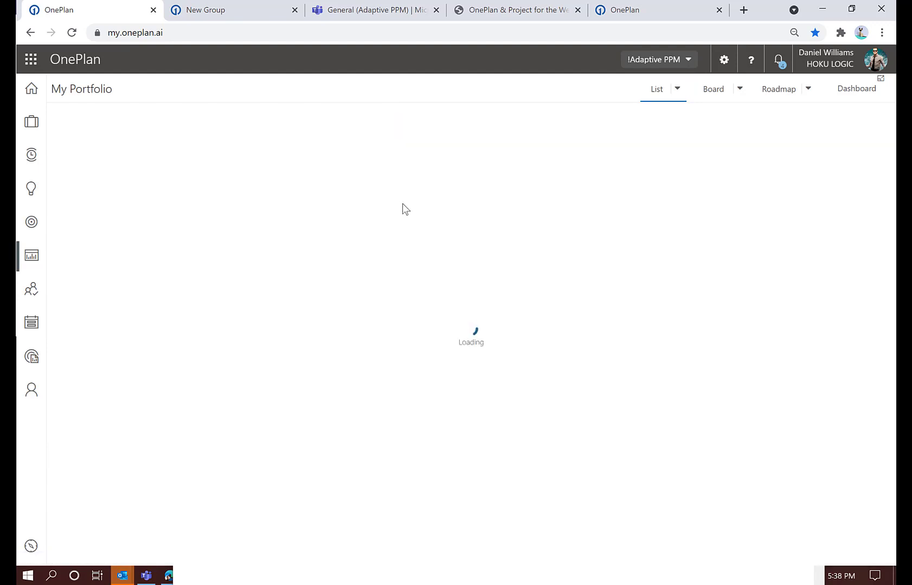
scroll(424, 241, "up", 3)
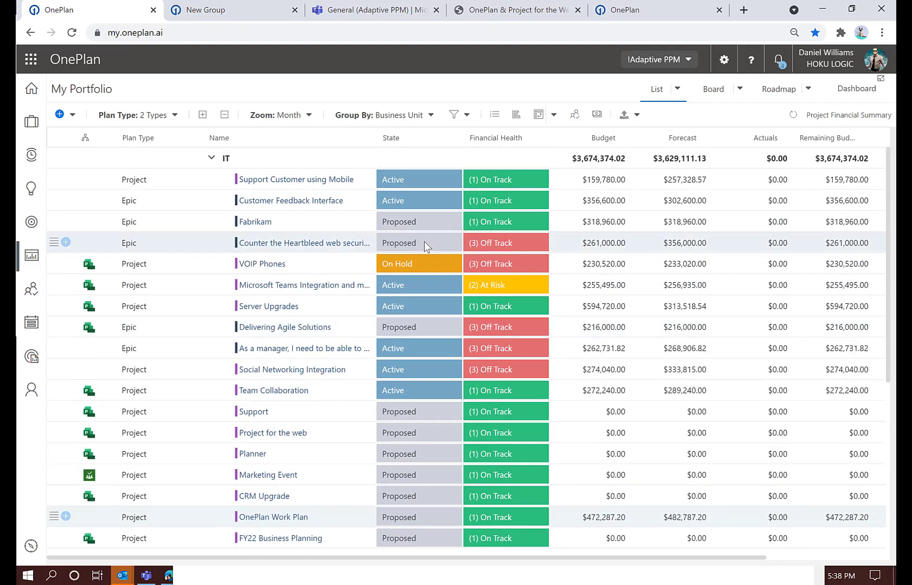
Show the portfolio cost pivot with Cost Type above Plan in the row labels and collapse the Actuals, Benefits, Budget and Forecast groups
left_click(542, 119)
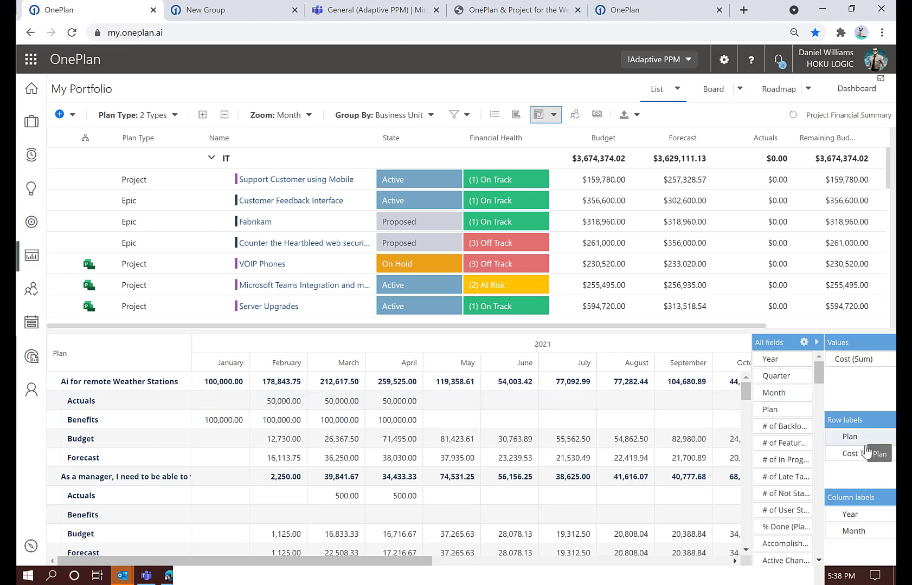
left_click_drag(853, 443, 844, 464)
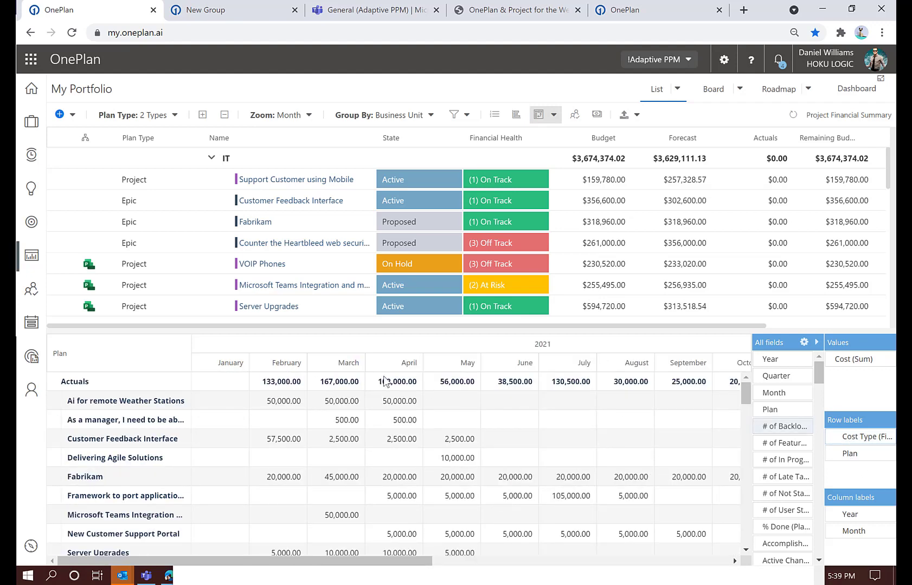
left_click(103, 384)
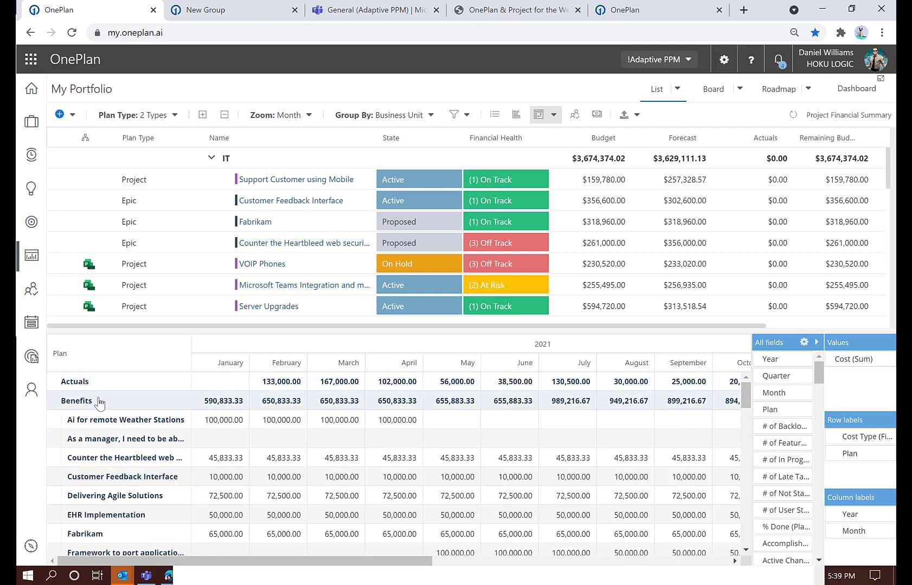
left_click(101, 403)
left_click(97, 415)
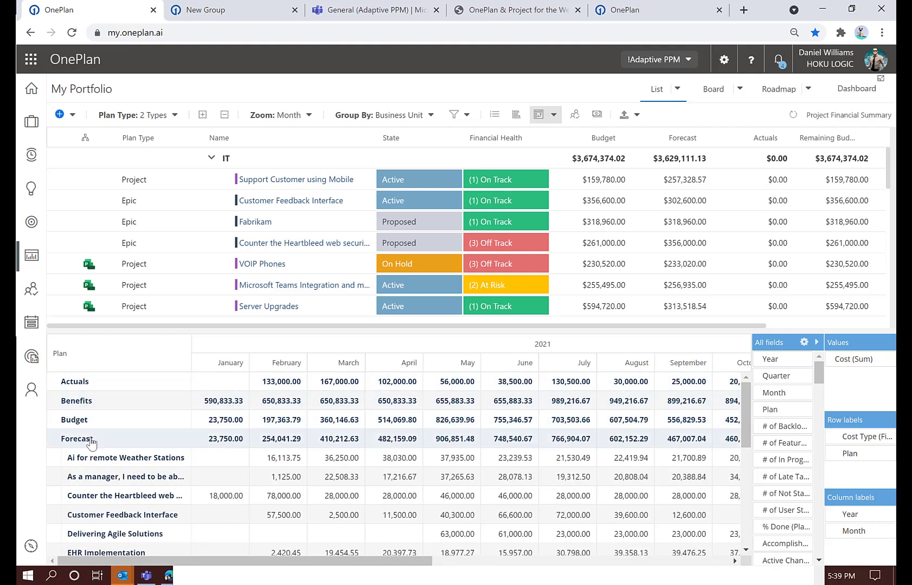
left_click(111, 443)
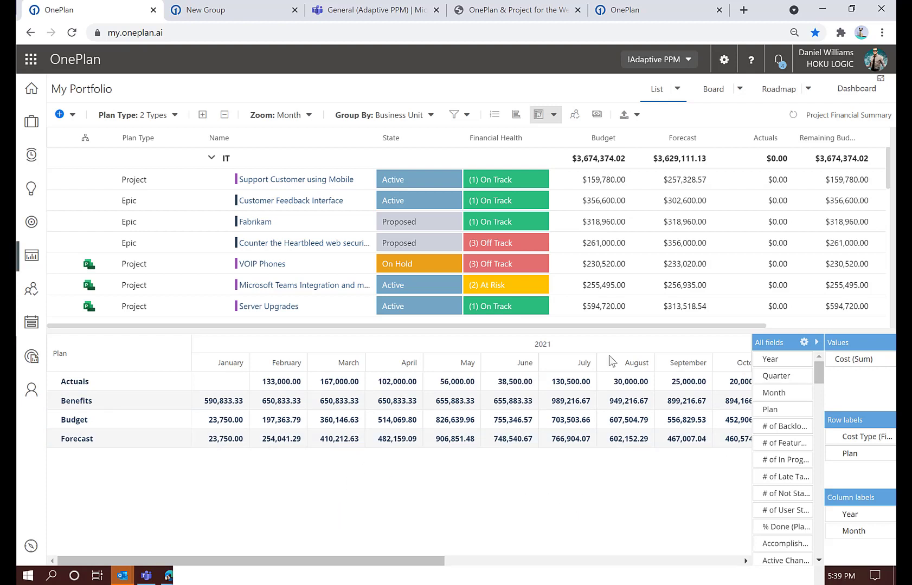
Replace the cost pivot with the Financial Plans view and bring OnePlan Work Plan into view in the portfolio list
left_click(539, 116)
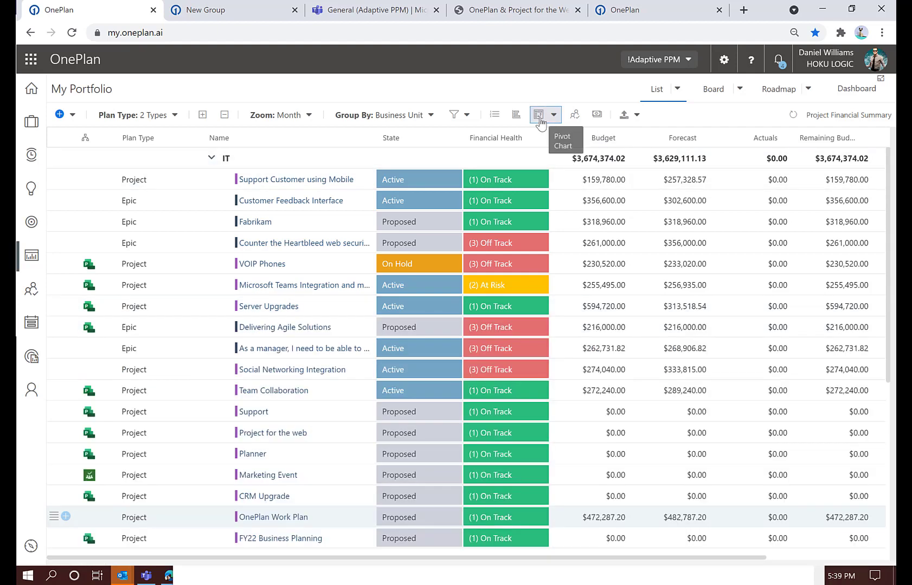
left_click(595, 116)
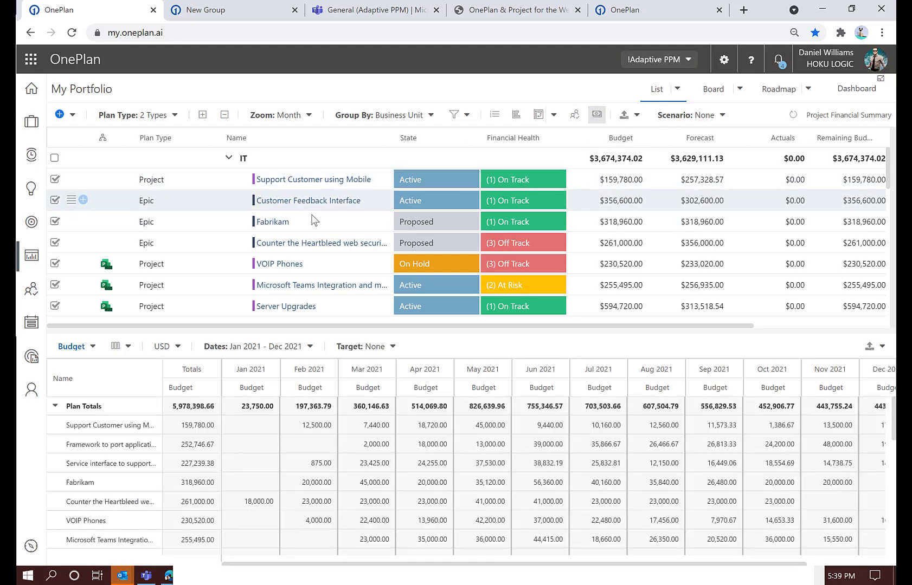
scroll(316, 219, "down", 10)
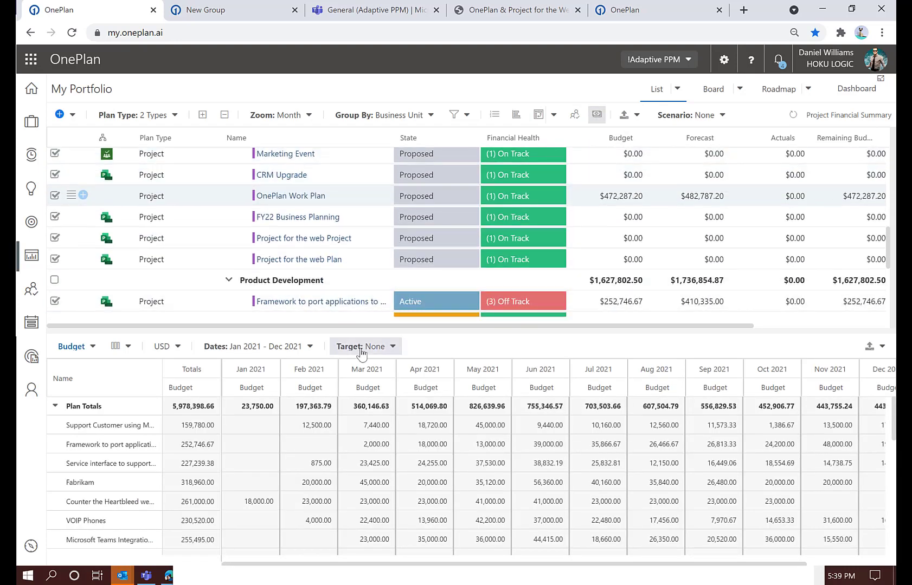
Apply the FY21 Budget target and deselect all Marketing projects, Waterproof Components, iOS Apps for Metro Transit Authority and Ai for remote Weather Stations
left_click(360, 347)
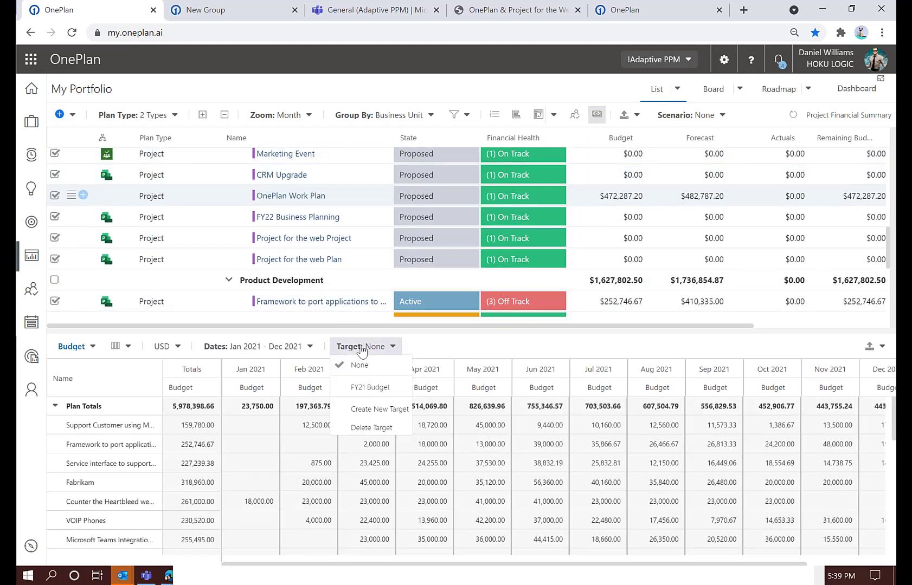
left_click(365, 389)
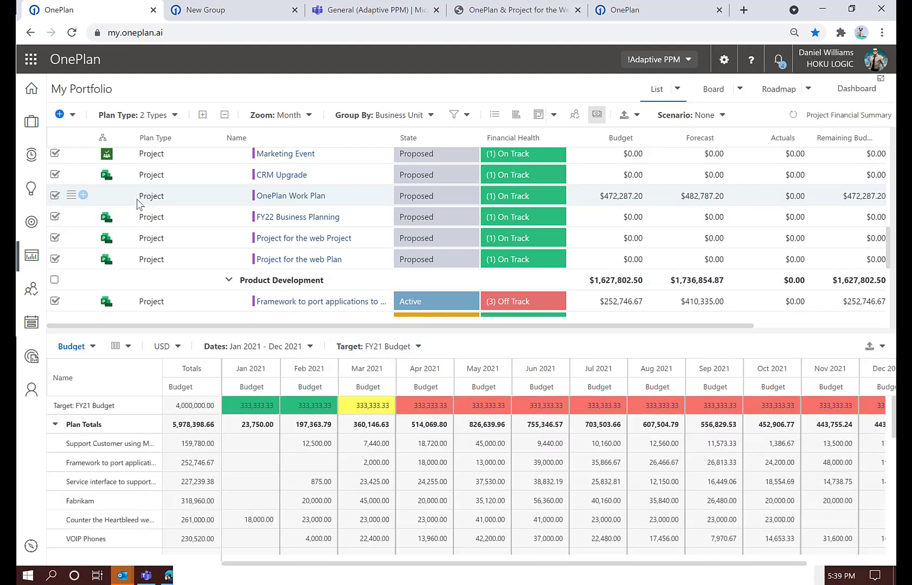
scroll(137, 204, "down", 4)
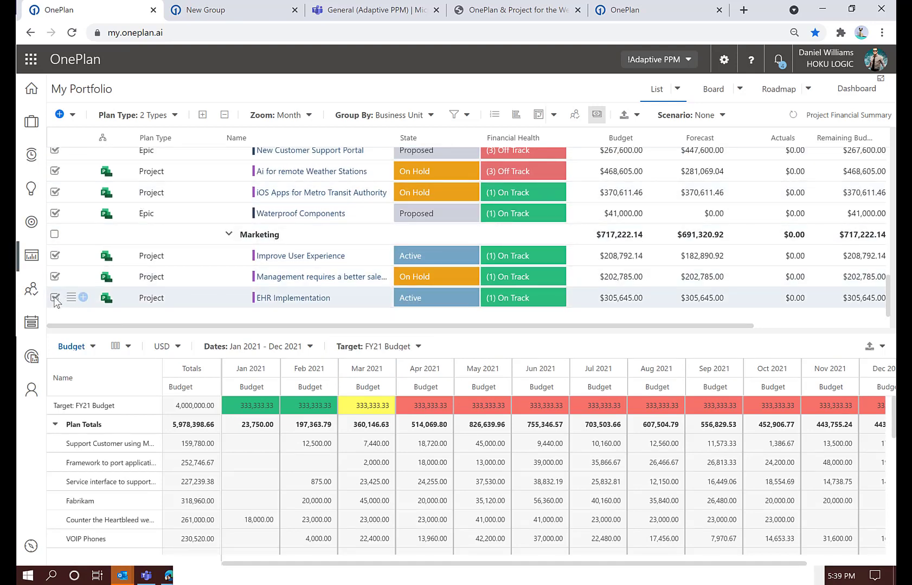
left_click(54, 297)
left_click(54, 277)
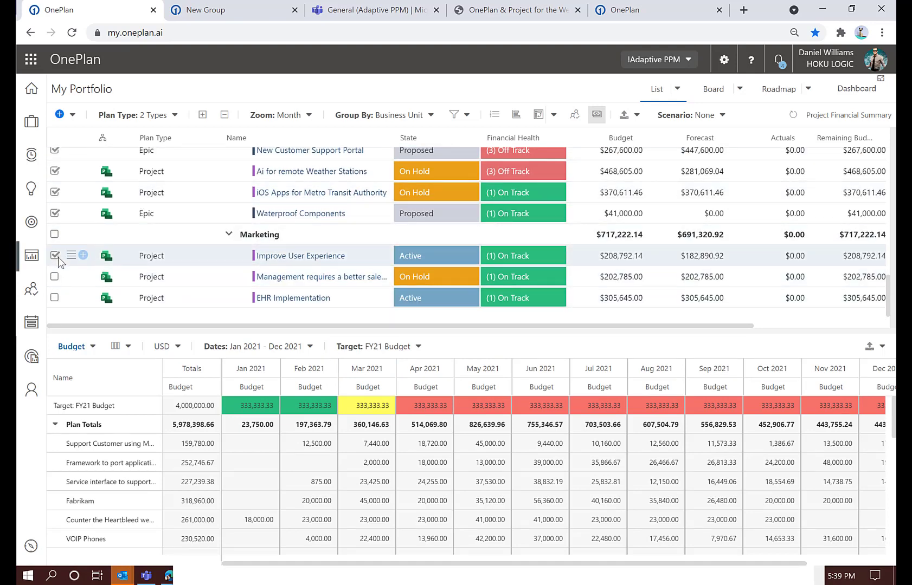
left_click(54, 213)
left_click(54, 192)
left_click(54, 172)
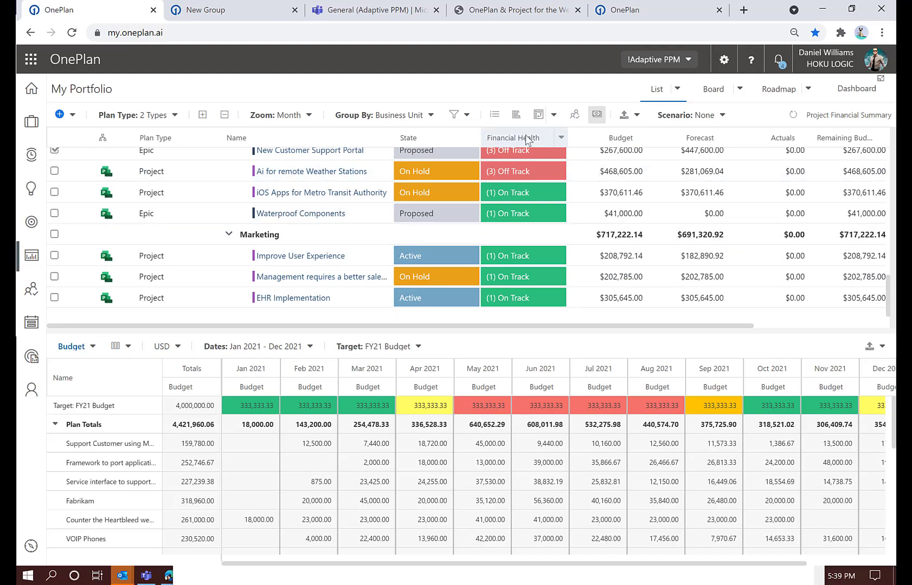
Display the portfolio as a Gantt chart above the financial plans and set its timeline zoom to Quarter
left_click(516, 115)
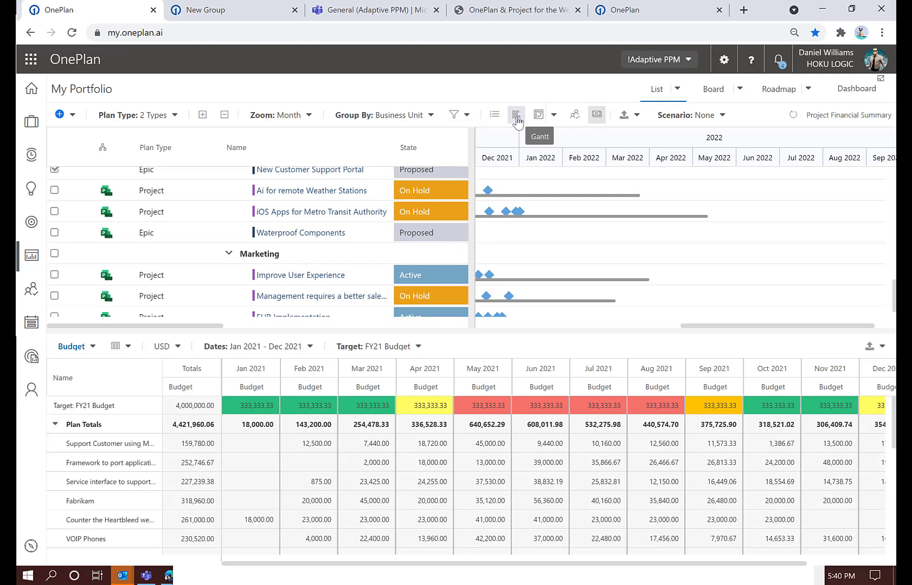
left_click_drag(693, 325, 494, 334)
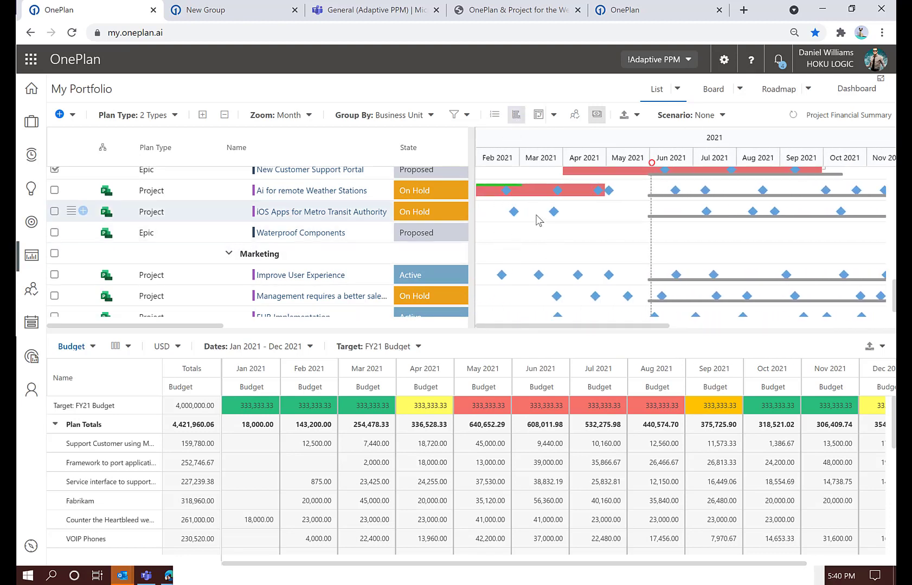
left_click(263, 115)
left_click(274, 189)
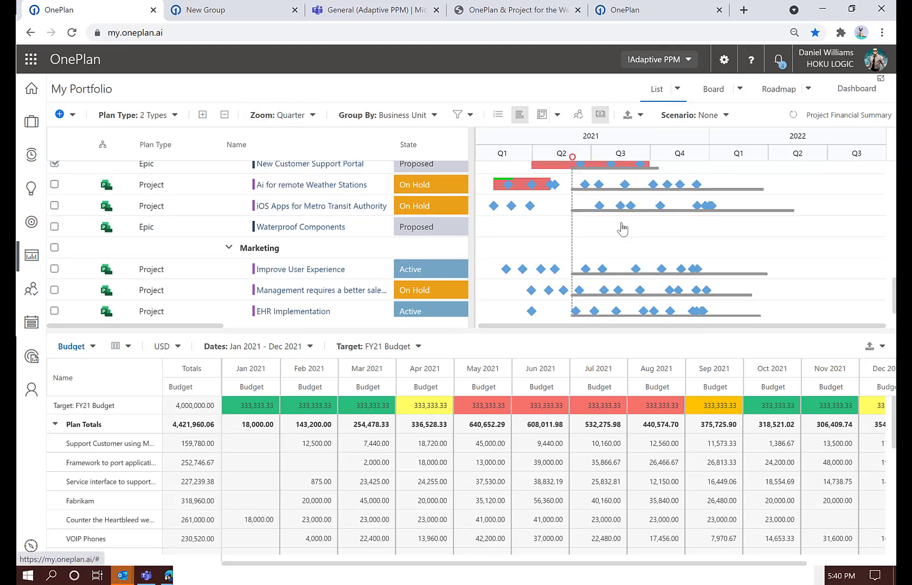
Reschedule Framework to port applications to all devices to start 01/01/2022 and move New Customer Support Portal to start in Q1 2022
scroll(580, 179, "up", 1)
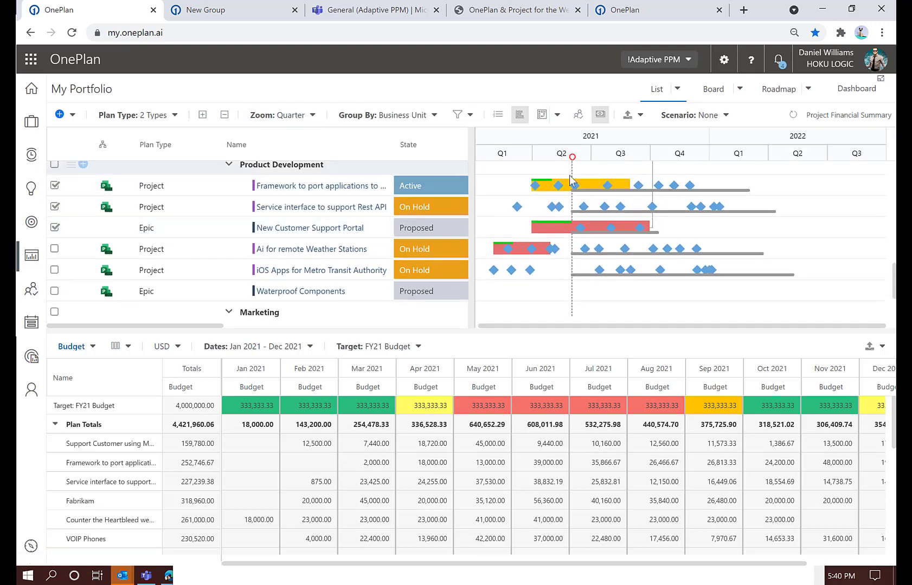
left_click_drag(599, 187, 732, 187)
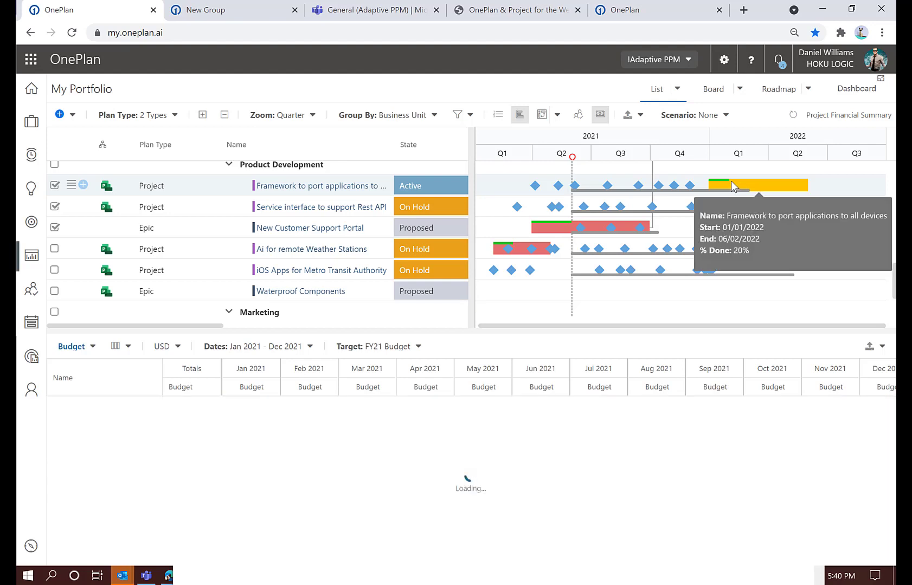
left_click_drag(559, 226, 739, 230)
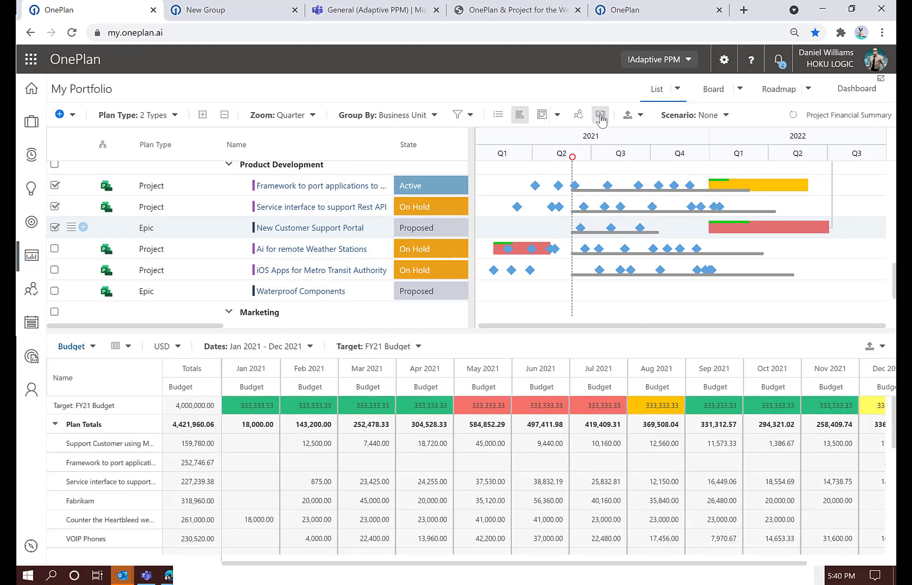
Close the Financial Plans view and the Gantt chart, and open the portfolio Dashboard by signing in to Power BI
left_click(519, 116)
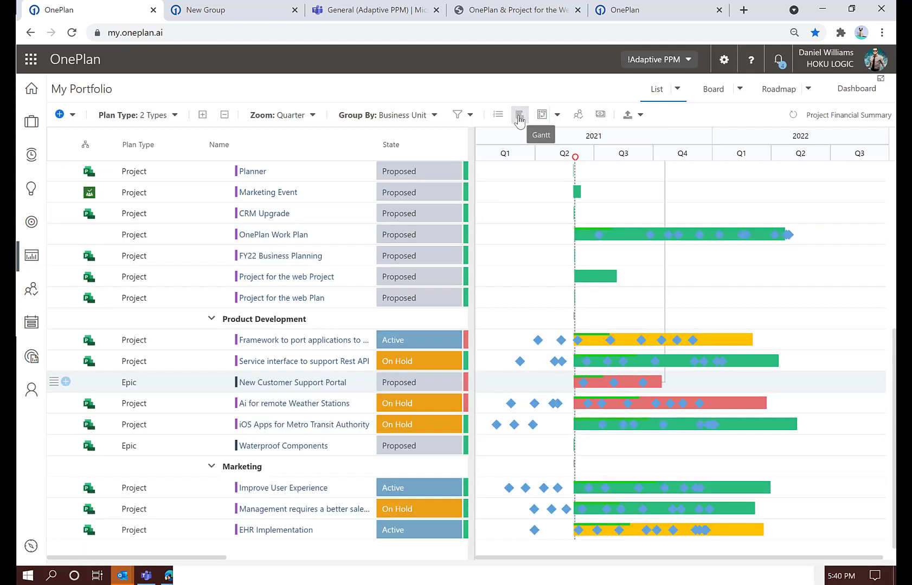
left_click(518, 119)
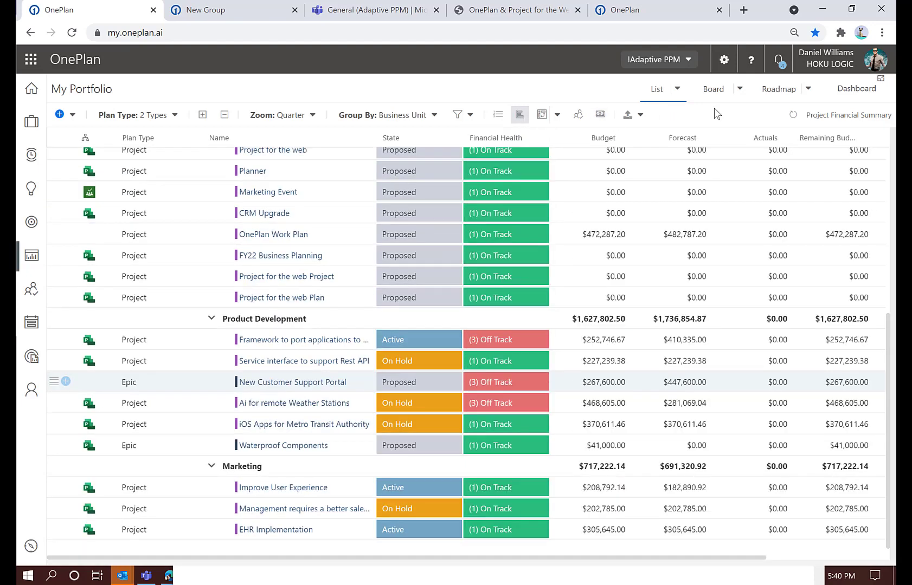
left_click(862, 92)
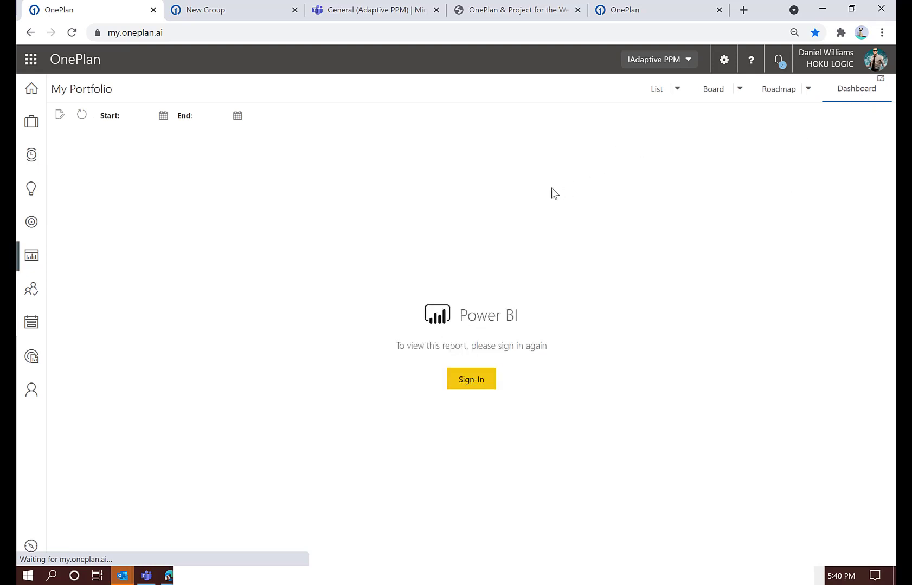
left_click(477, 378)
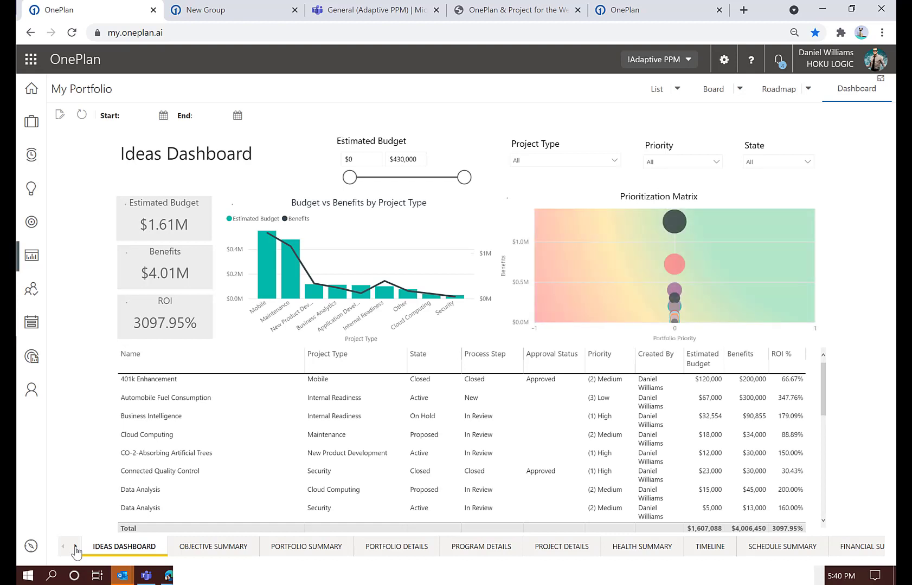
Open the Financial Summary report and filter it to the Appeal to a younger demographic portfolio
left_click(75, 546)
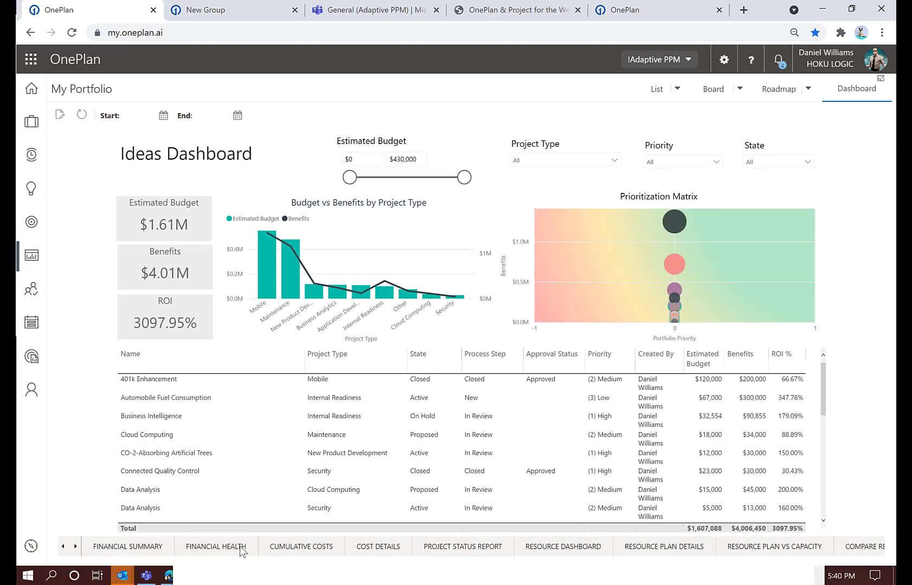
left_click(155, 552)
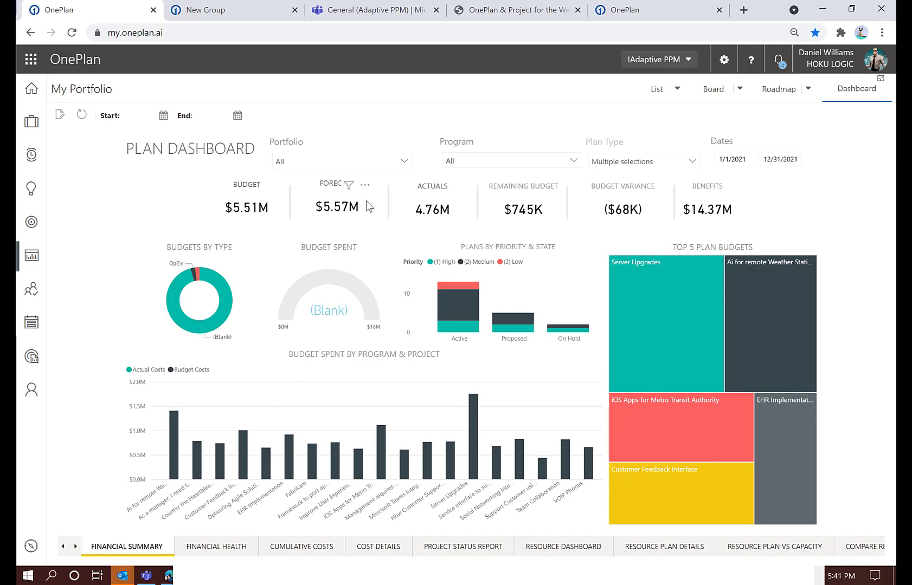
left_click(402, 162)
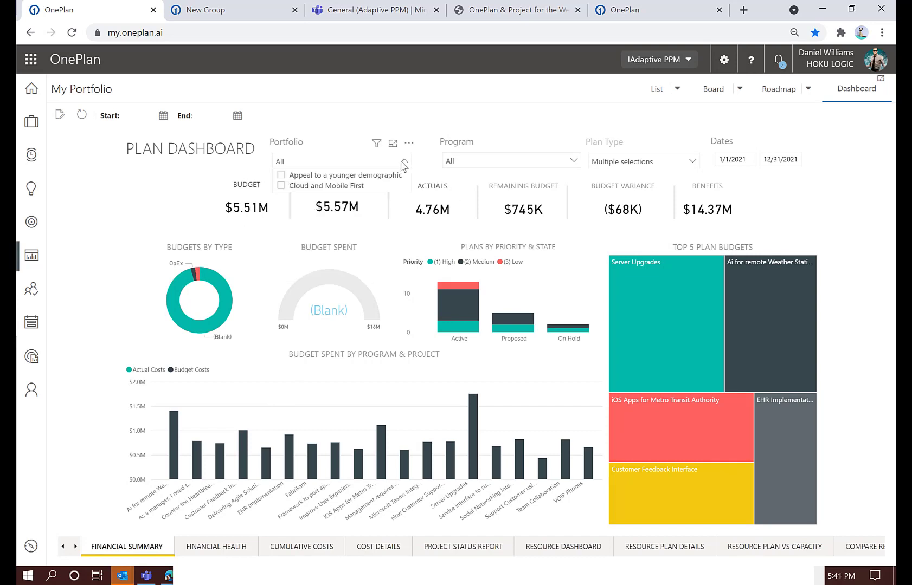
left_click(281, 176)
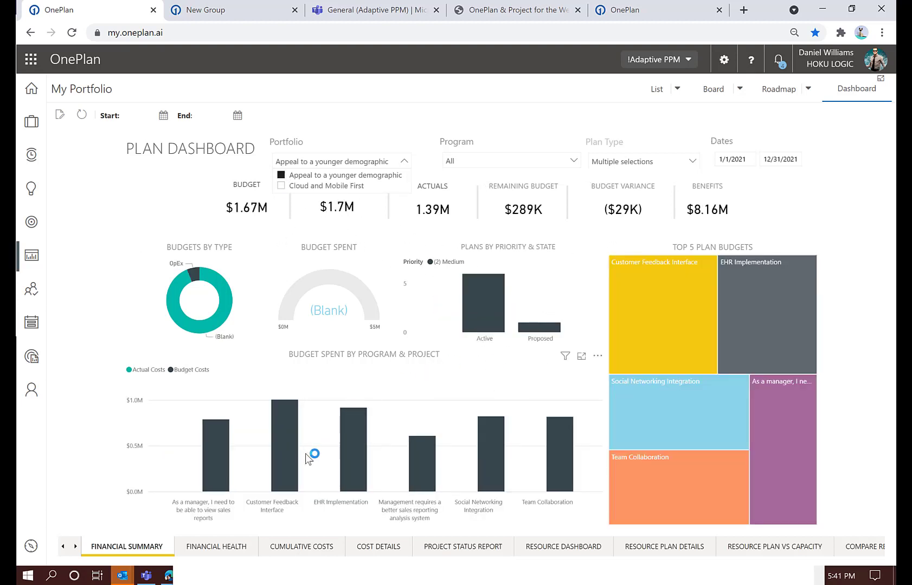
Review the Financial Health, Cumulative Costs and Cost Details reports for the filtered portfolio
left_click(221, 549)
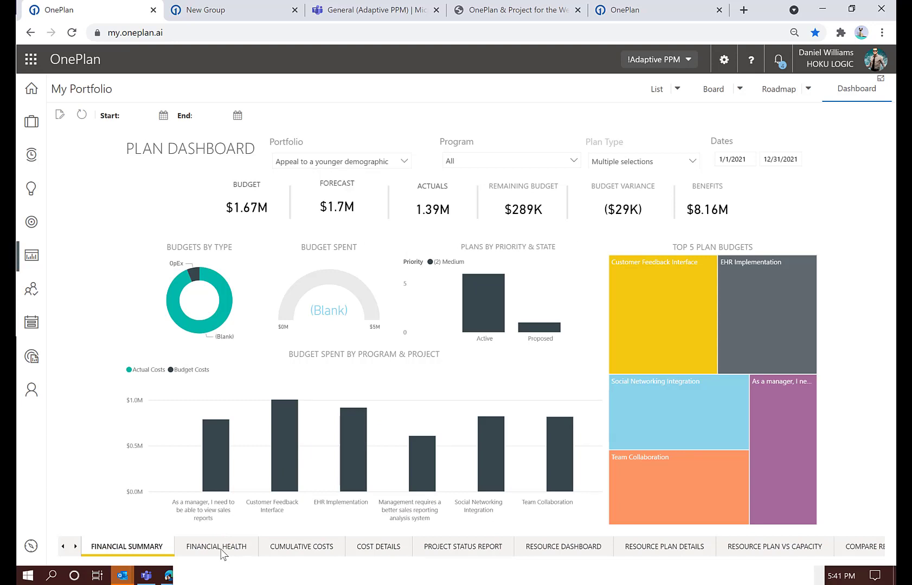
left_click(221, 549)
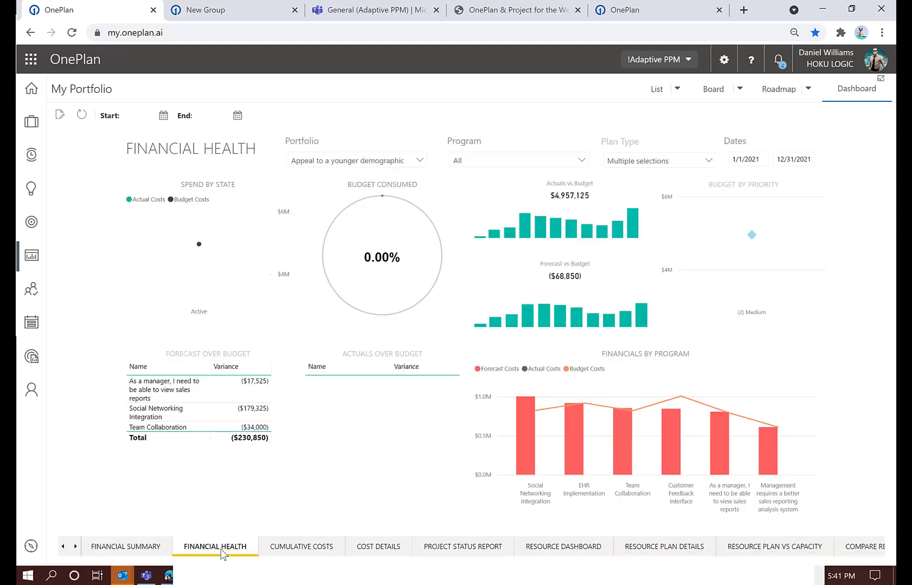
left_click(317, 549)
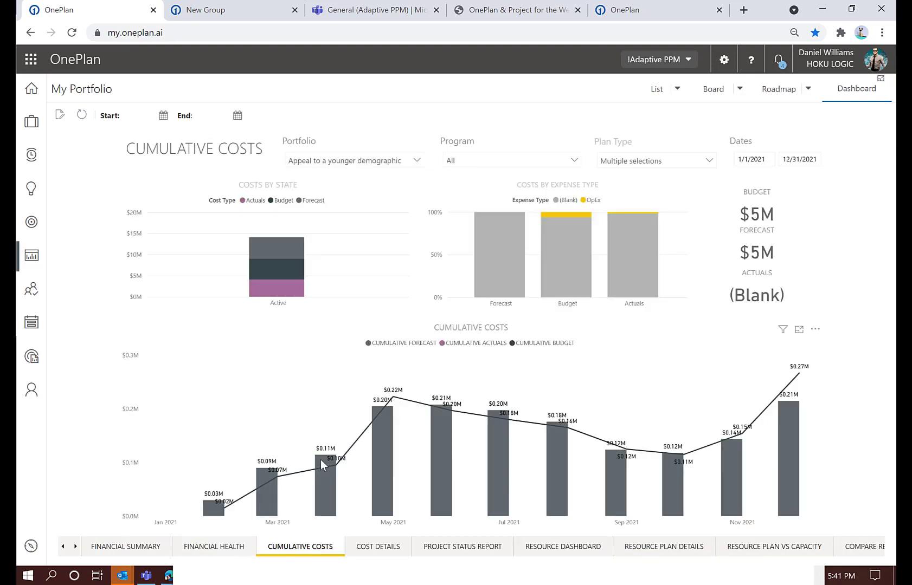
left_click(378, 548)
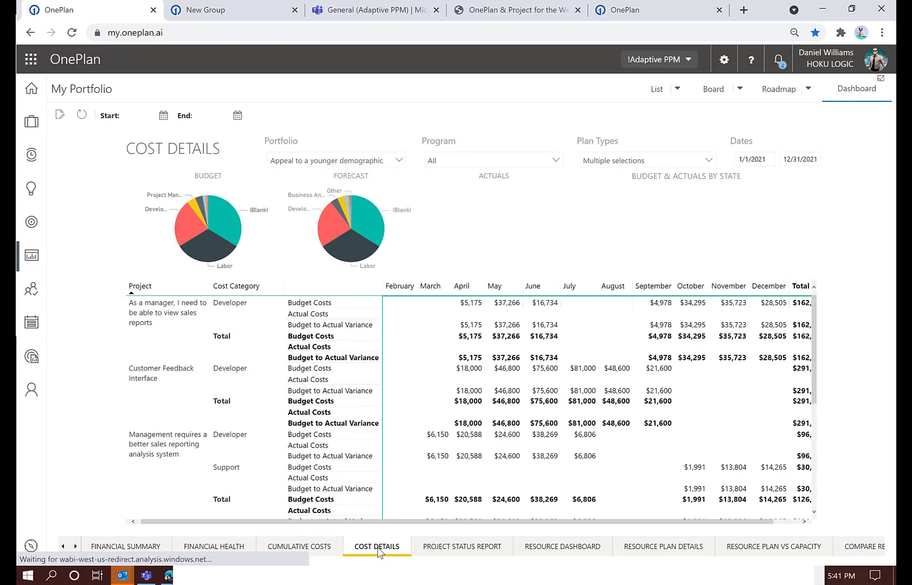